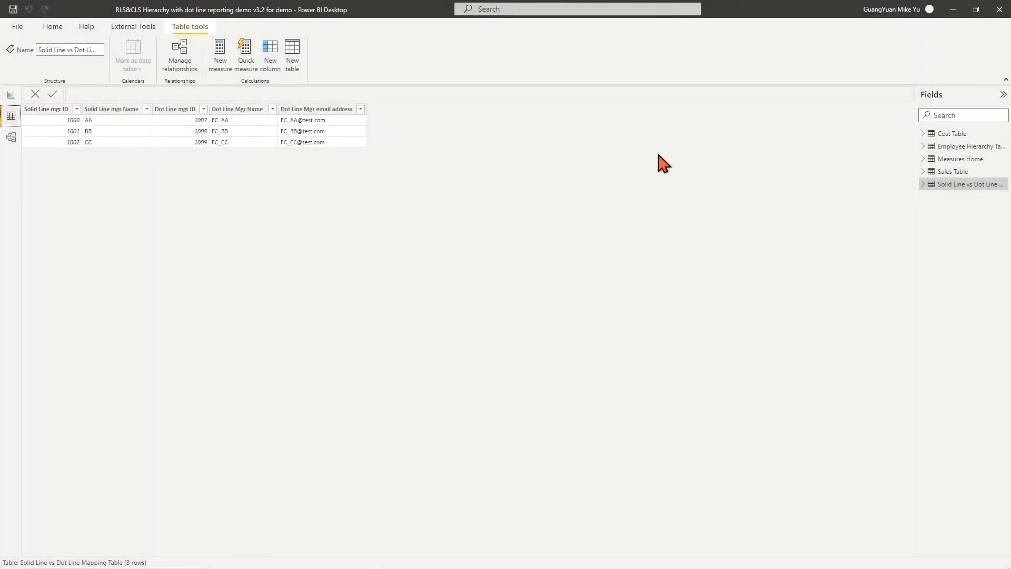
Step: In the Employee Hierarchy Table, add a Dot Line Mgr ID column using LOOKUPVALUE to match the mapping table's Solid Line mgr ID to Manager ID
left_click(962, 150)
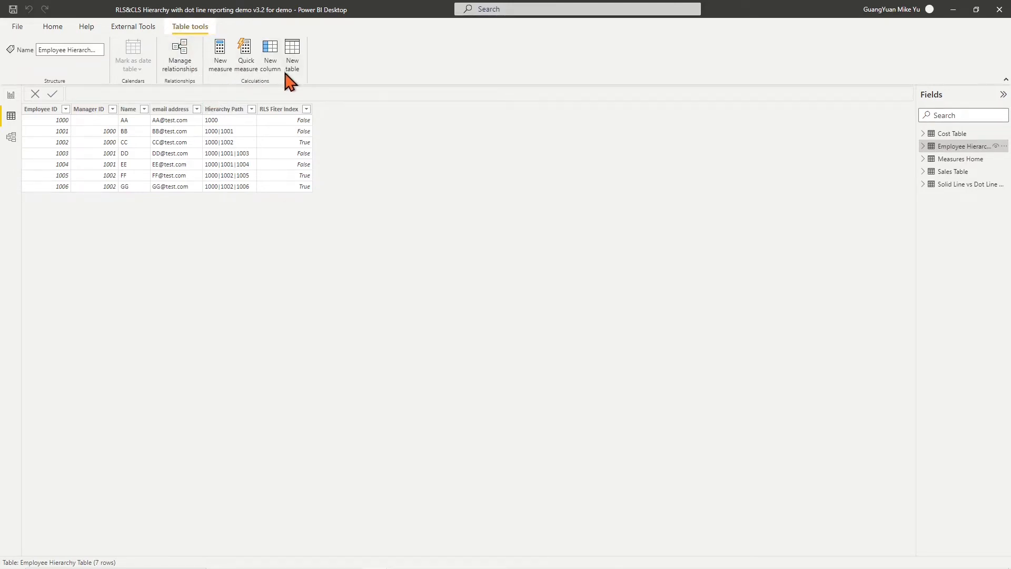
left_click(273, 57)
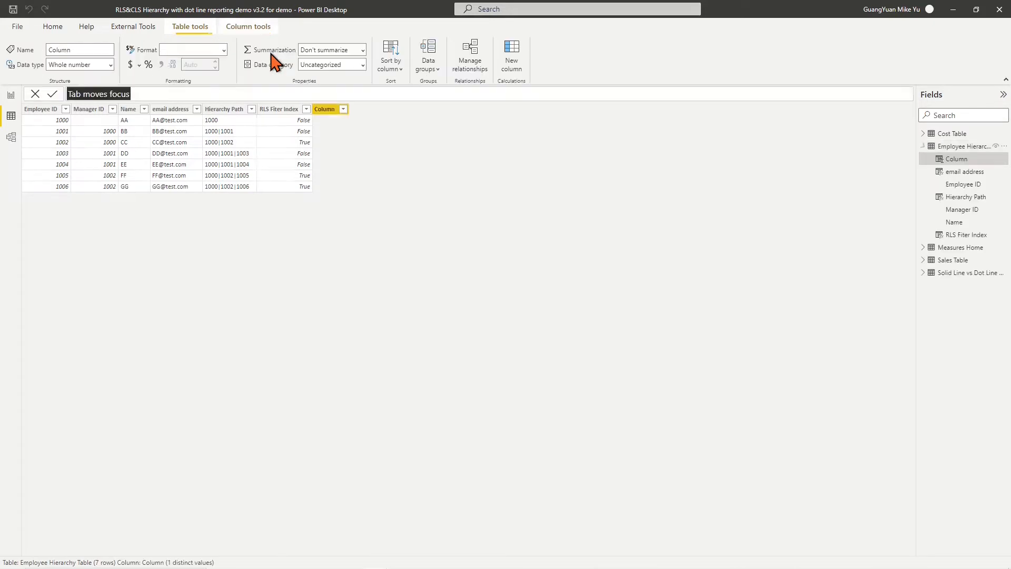
type("Dot Line Mgr ID=LOOKUPVALUE('")
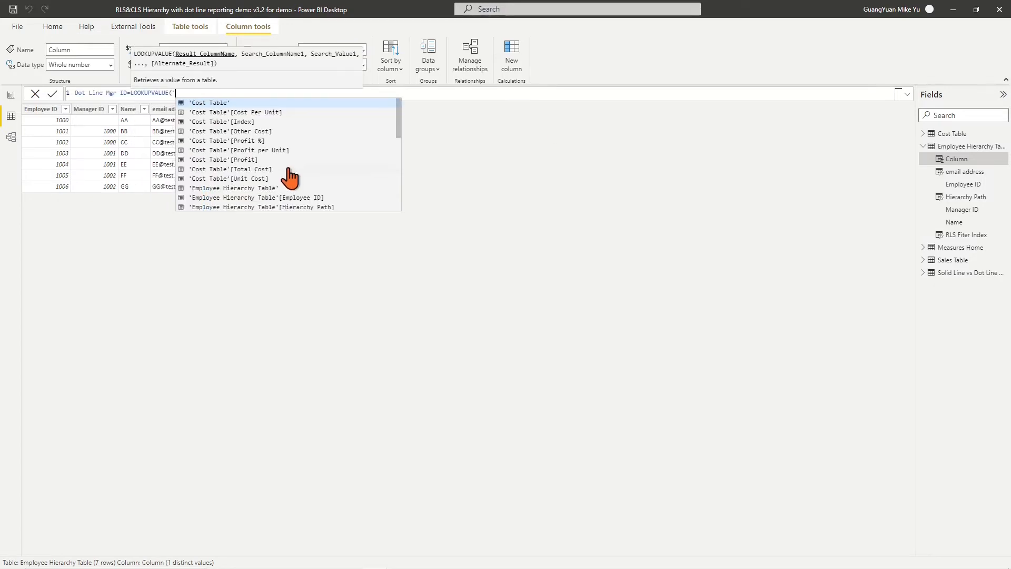
scroll(289, 178, "down", 10)
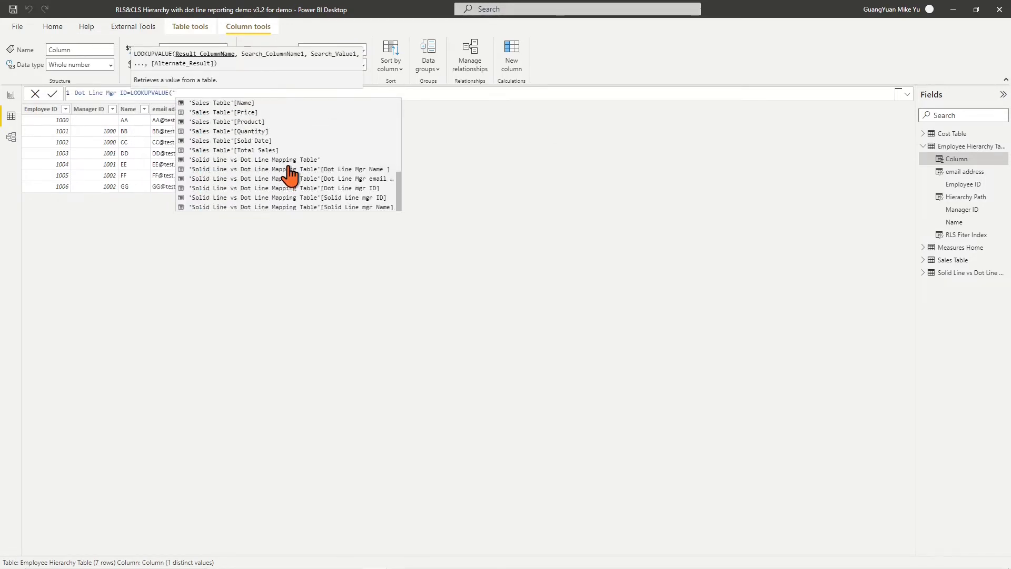
left_click(355, 189)
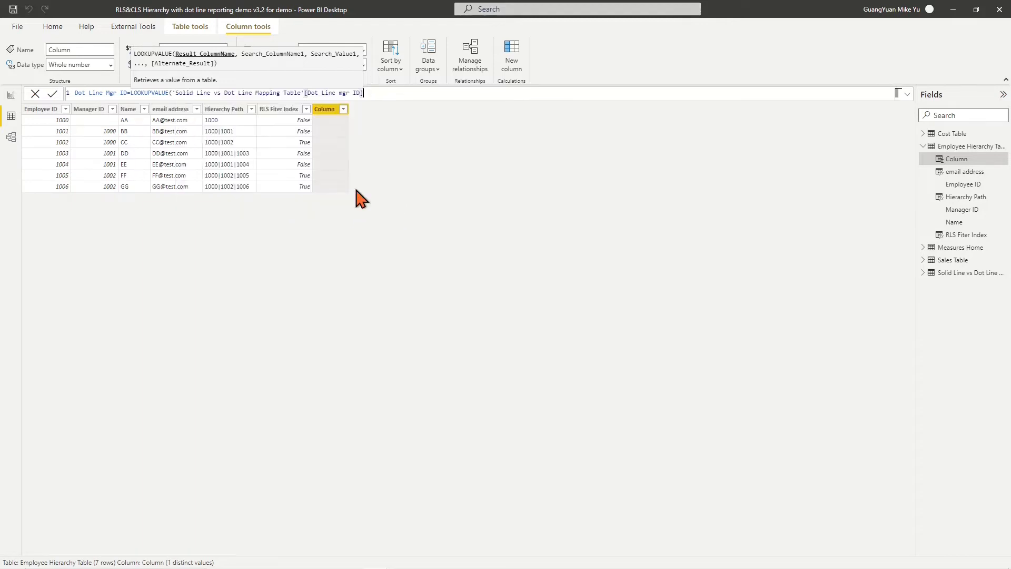
type(",")
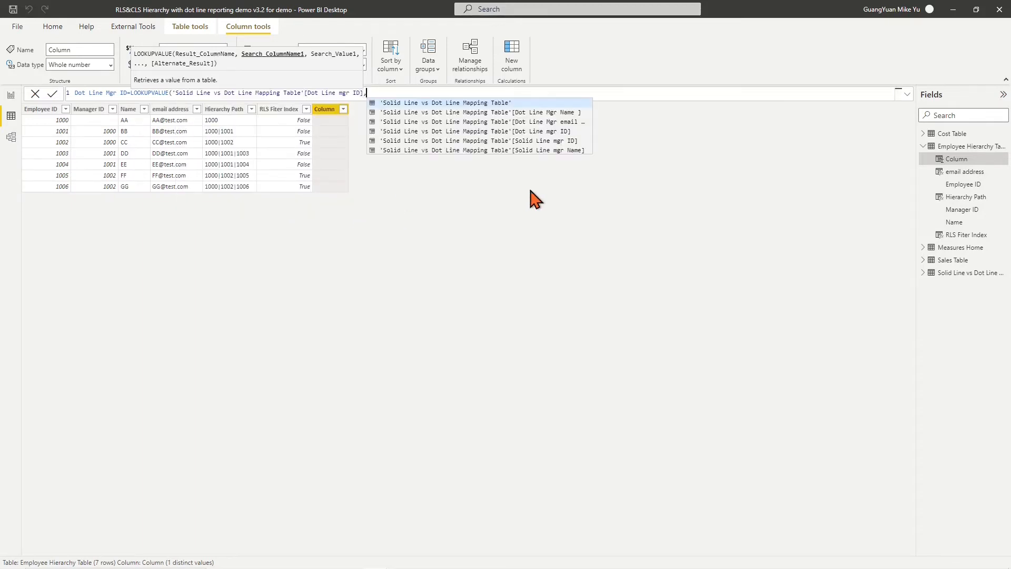
left_click(550, 140)
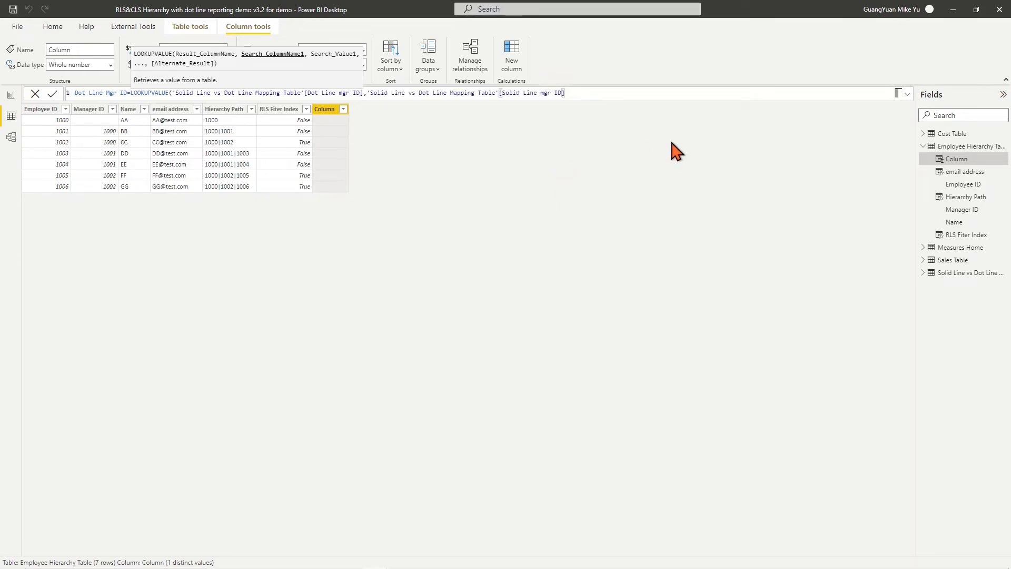
type(",[")
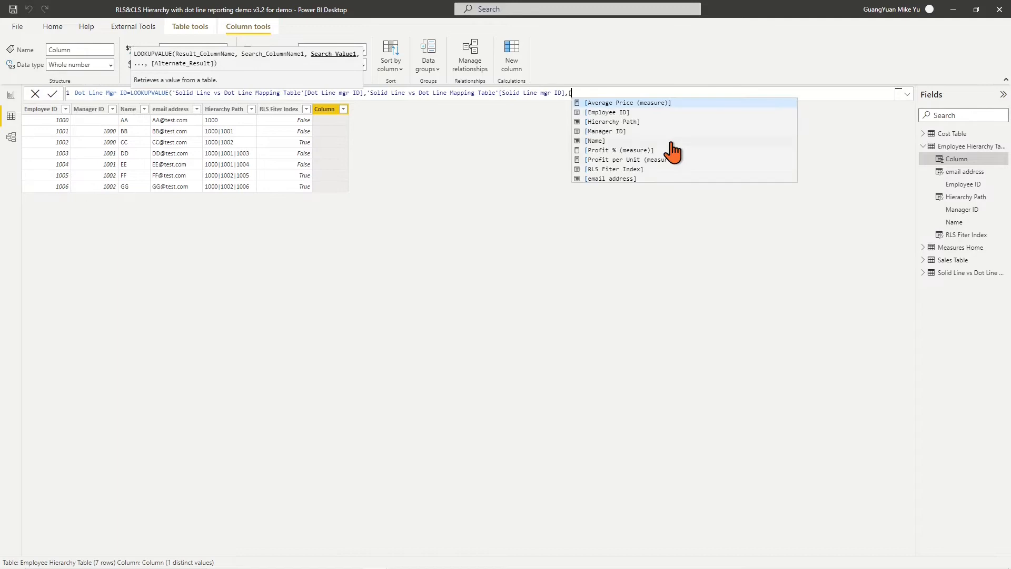
left_click(619, 133)
type(")")
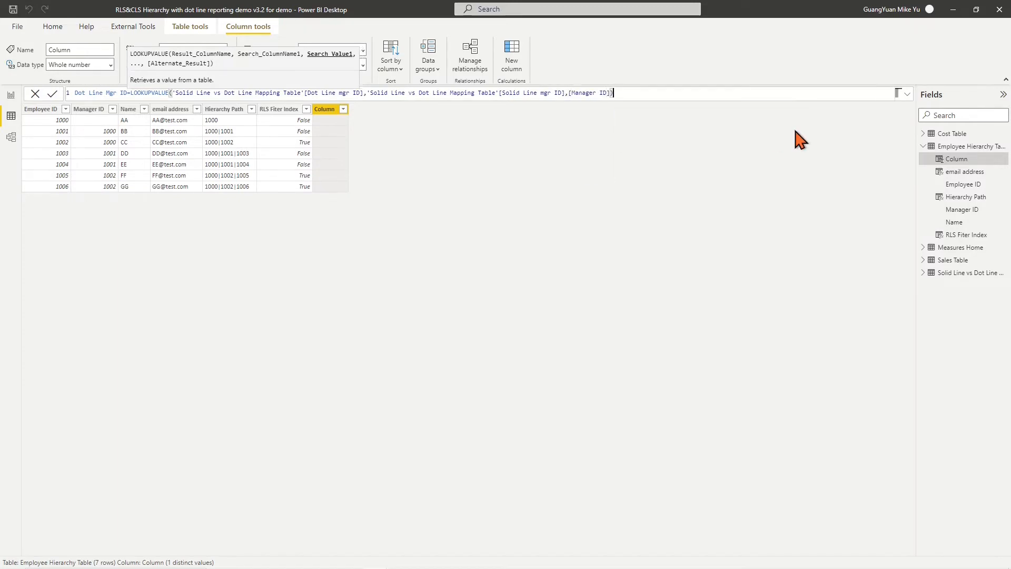
left_click(52, 94)
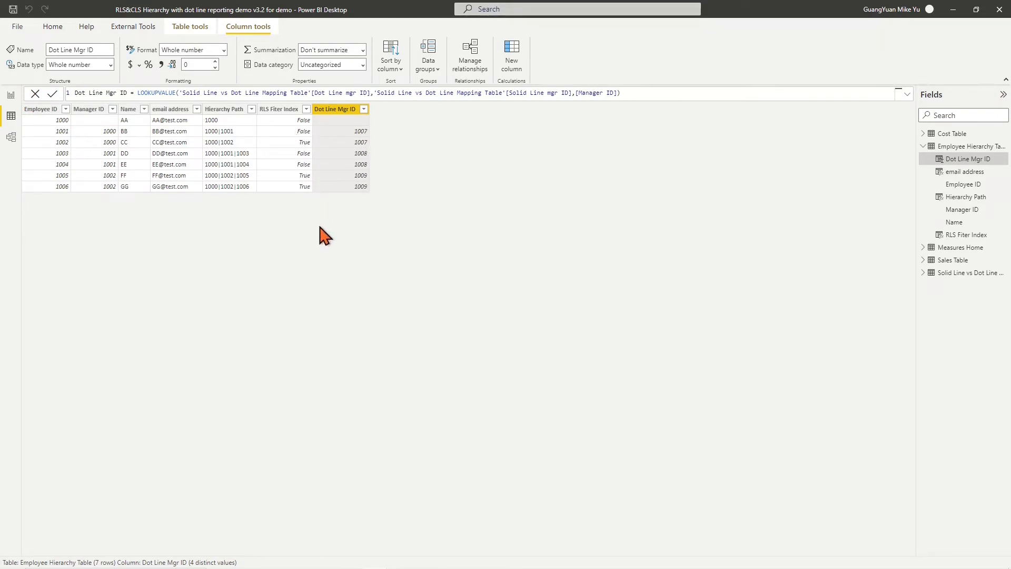
left_click(412, 148)
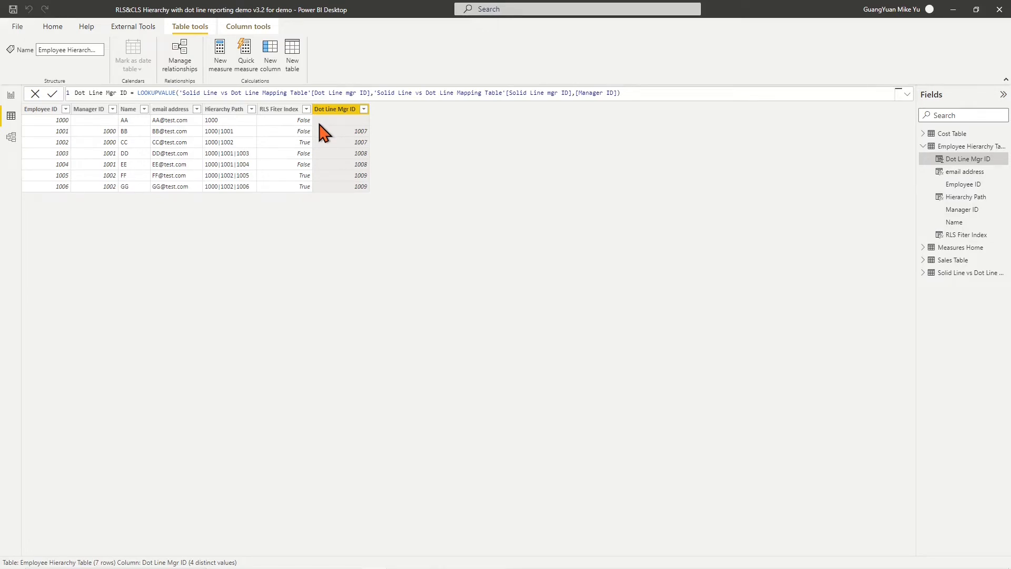
Step: Insert an IF before the Dot Line Mgr ID column's existing LOOKUPVALUE, with the logical test [Manager ID]=BLANK()
left_click(134, 93)
type("if(")
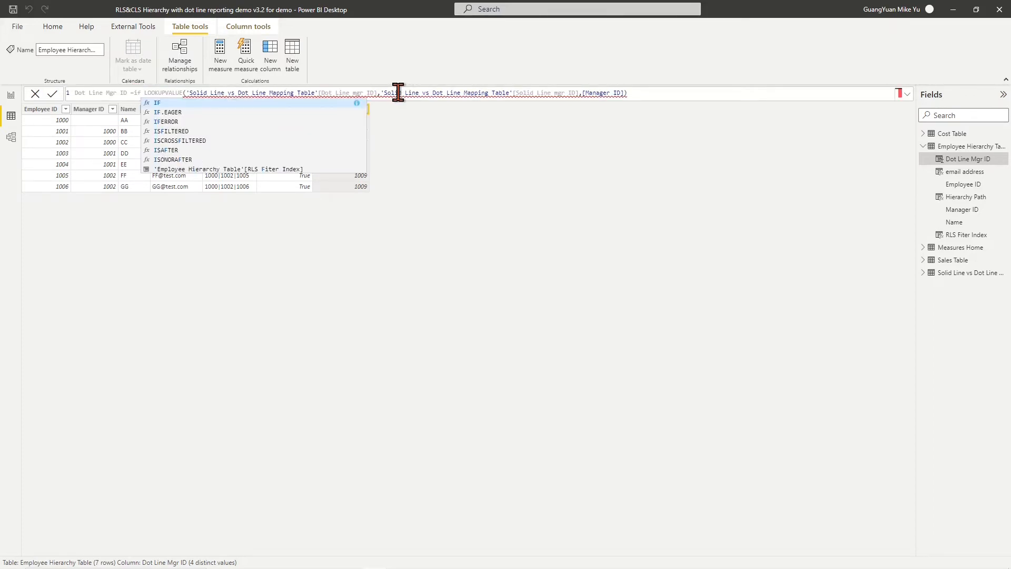
type("[")
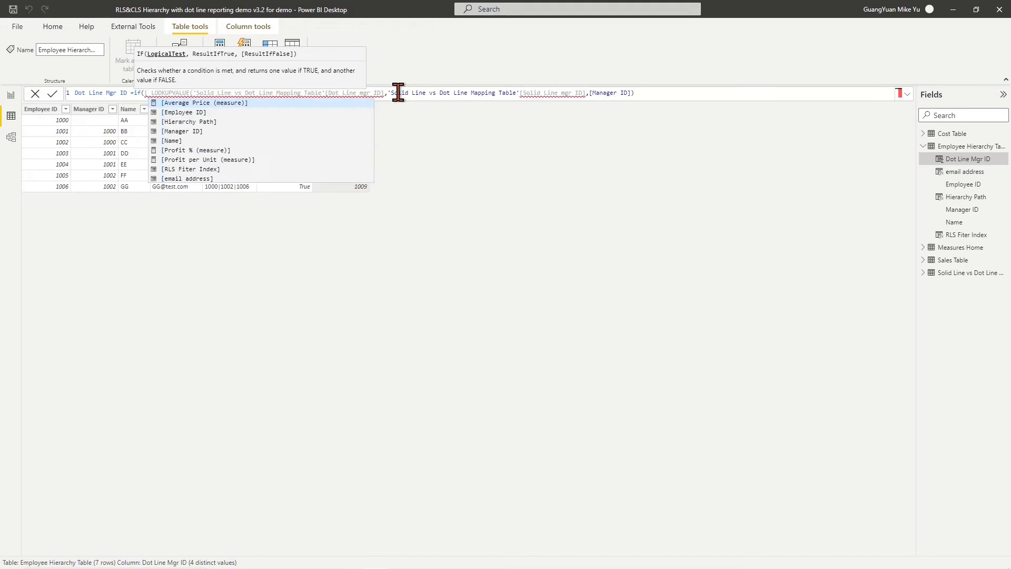
left_click(198, 136)
type("=BLANK()")
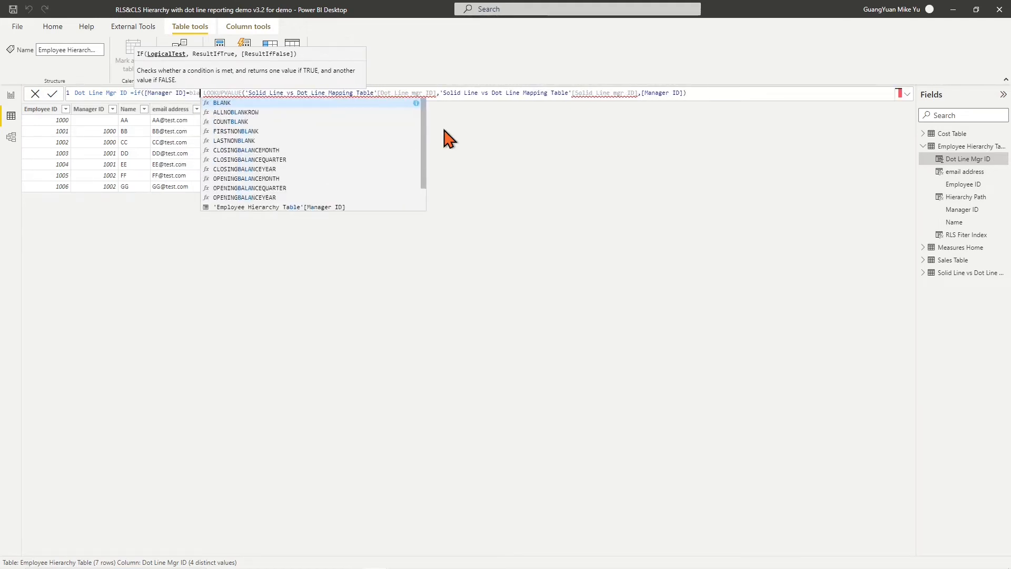
Step: Make the IF's true result a LOOKUPVALUE of Dot Line mgr ID matching Solid Line mgr ID to Employee ID, with the original lookup as false result
type(",LOOKUPVALUE(")
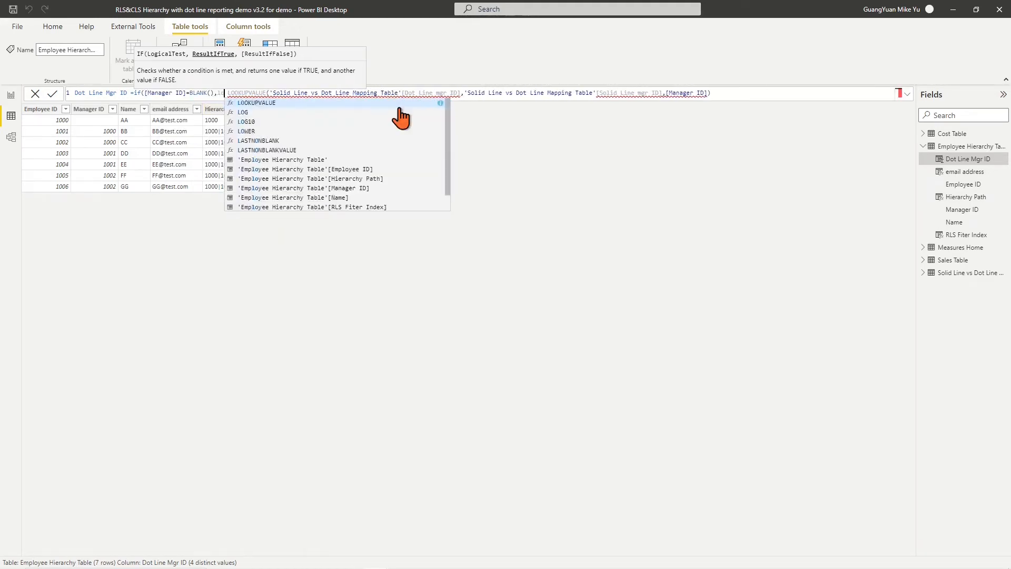
scroll(416, 157, "down", 5)
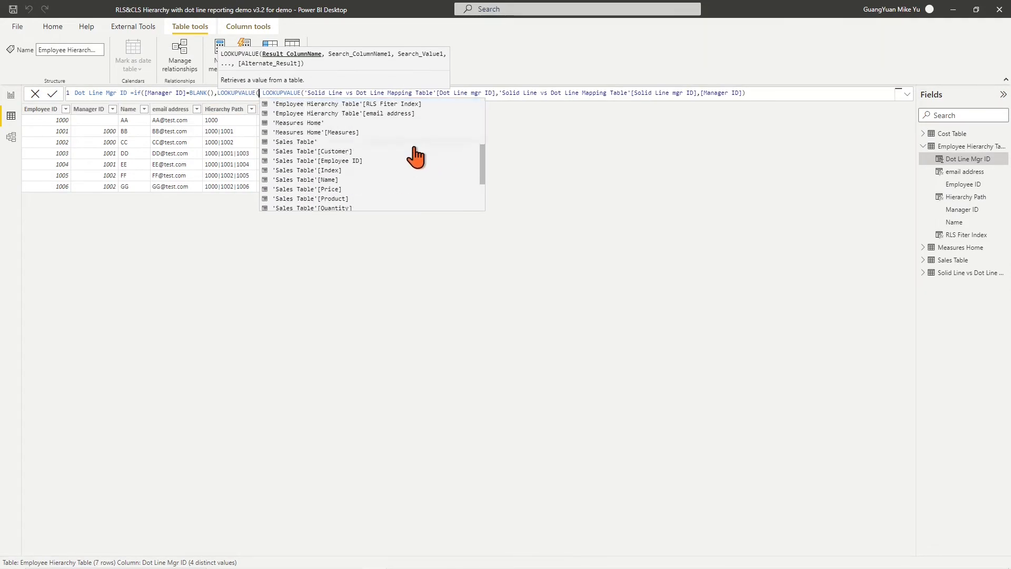
scroll(414, 157, "down", 3)
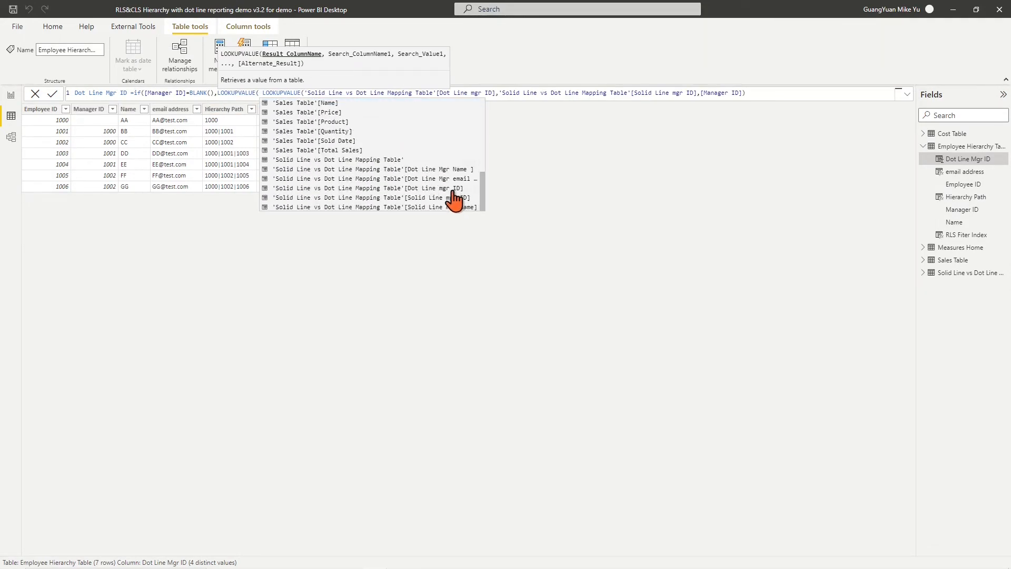
double_click(441, 189)
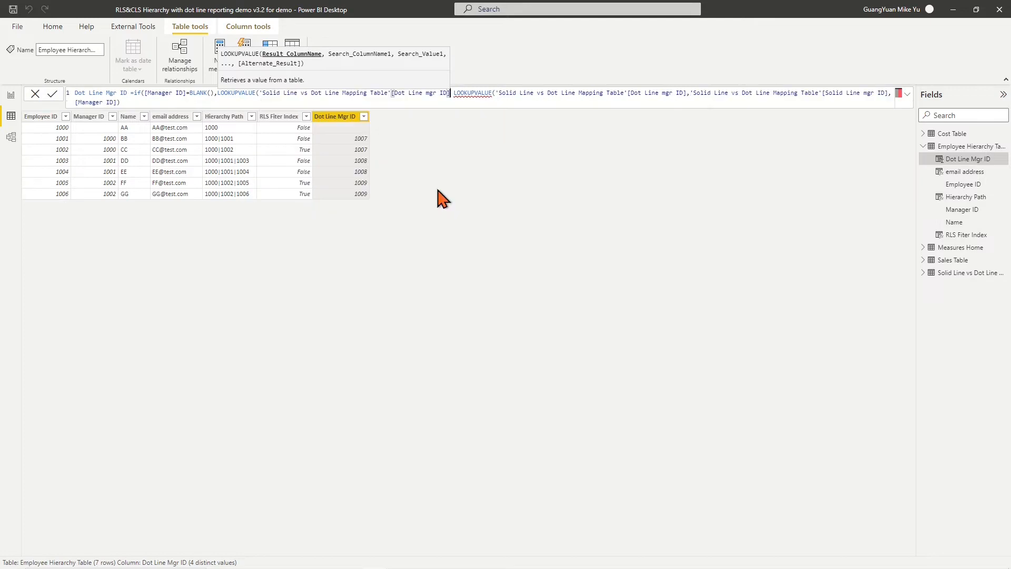
type(",")
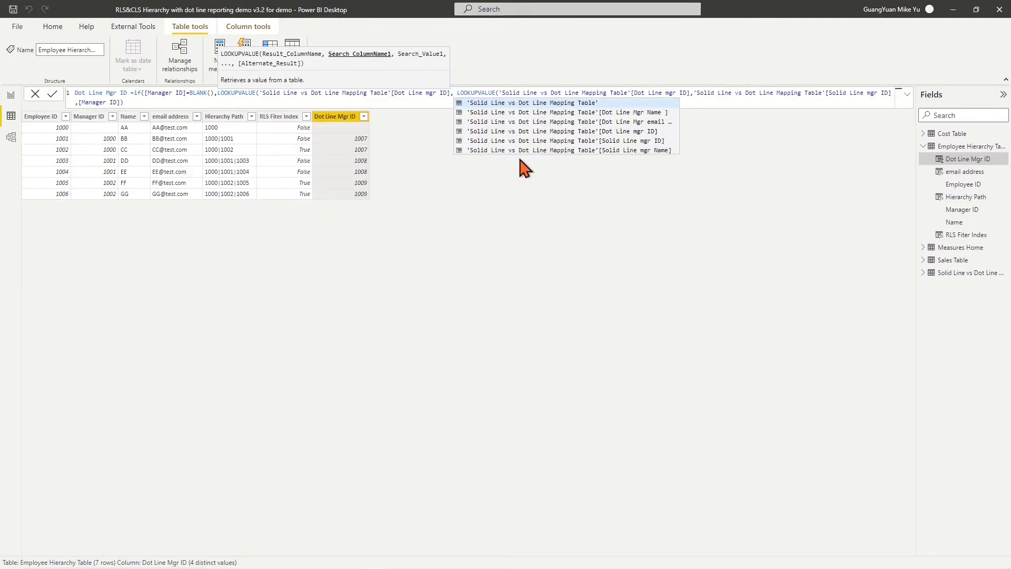
double_click(609, 141)
type(",")
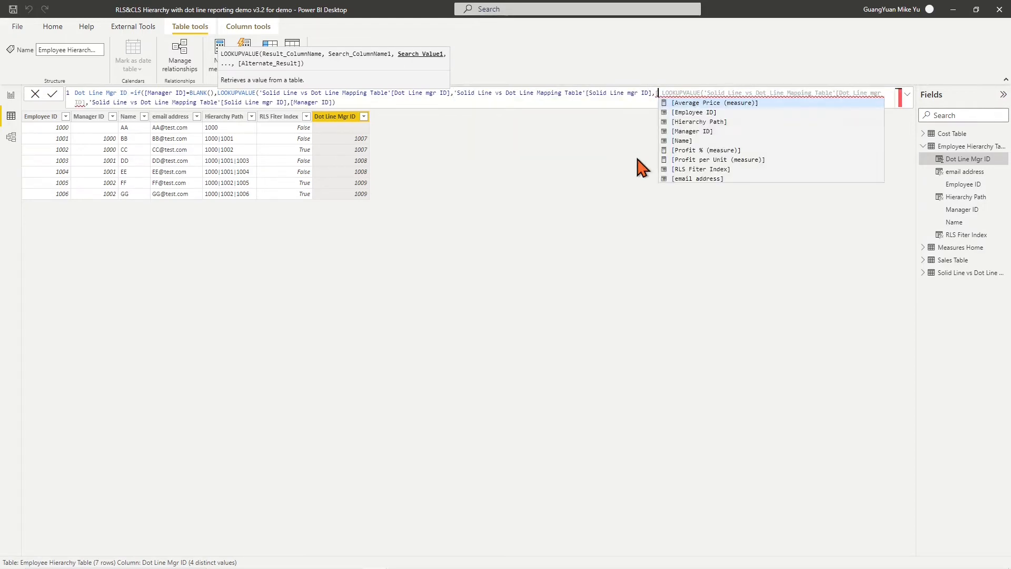
double_click(690, 112)
type("),")
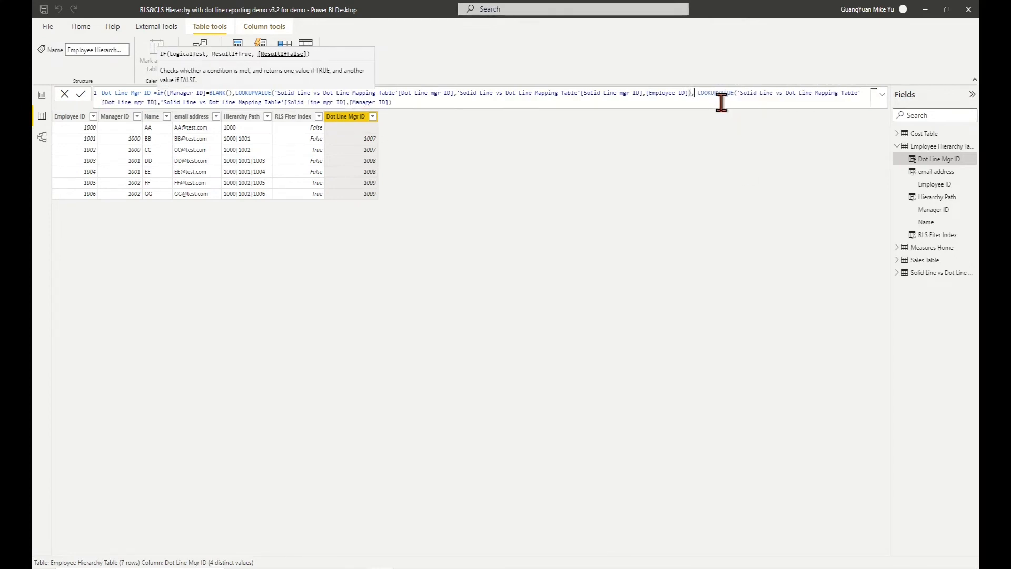
left_click(82, 94)
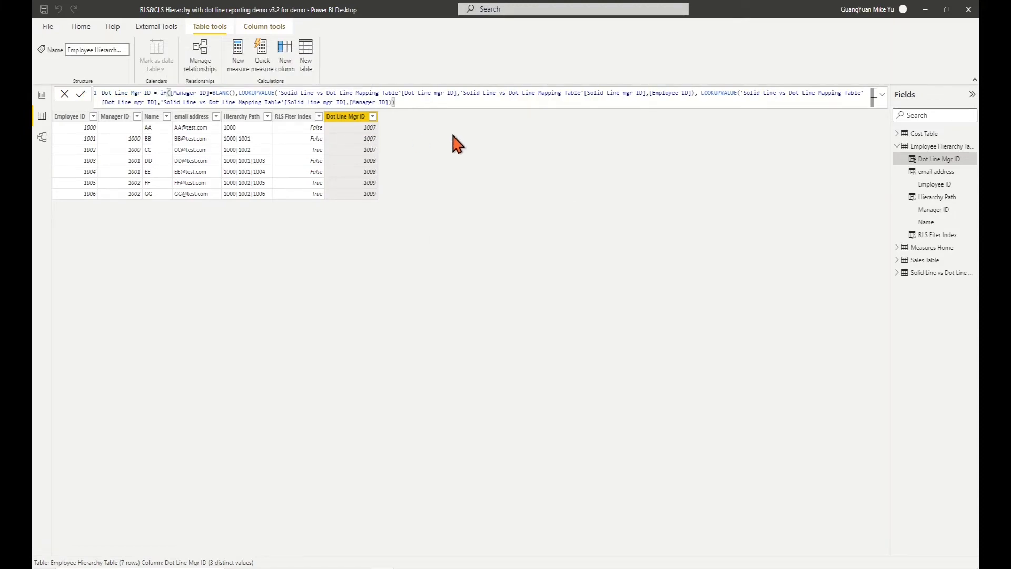
Step: Add a Dot Line Mgr Email Address column that looks up the mapping table's Dot Line Mgr email address by Dot Line Mgr ID
left_click(273, 53)
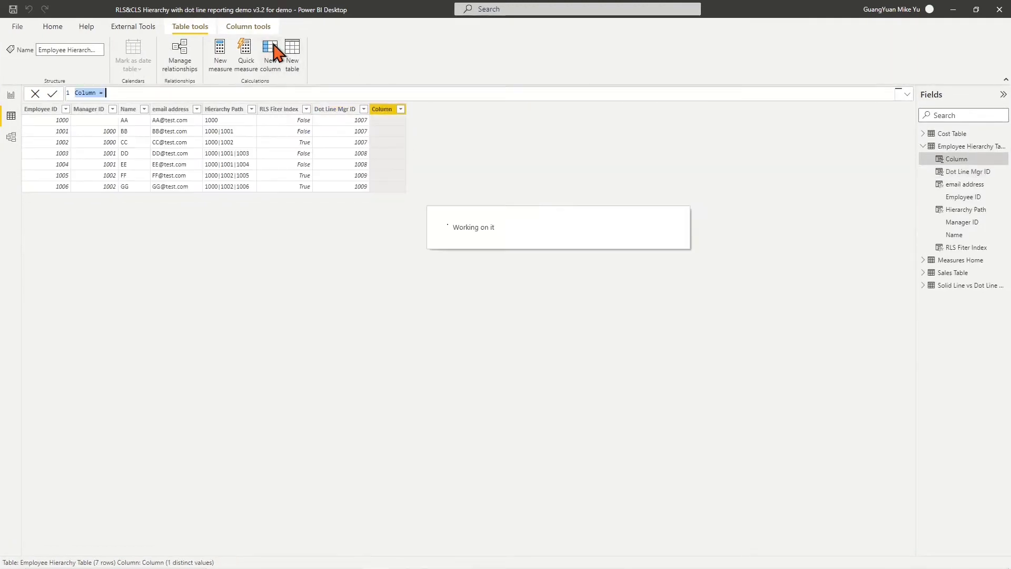
type("Dot Line Mgr Emai")
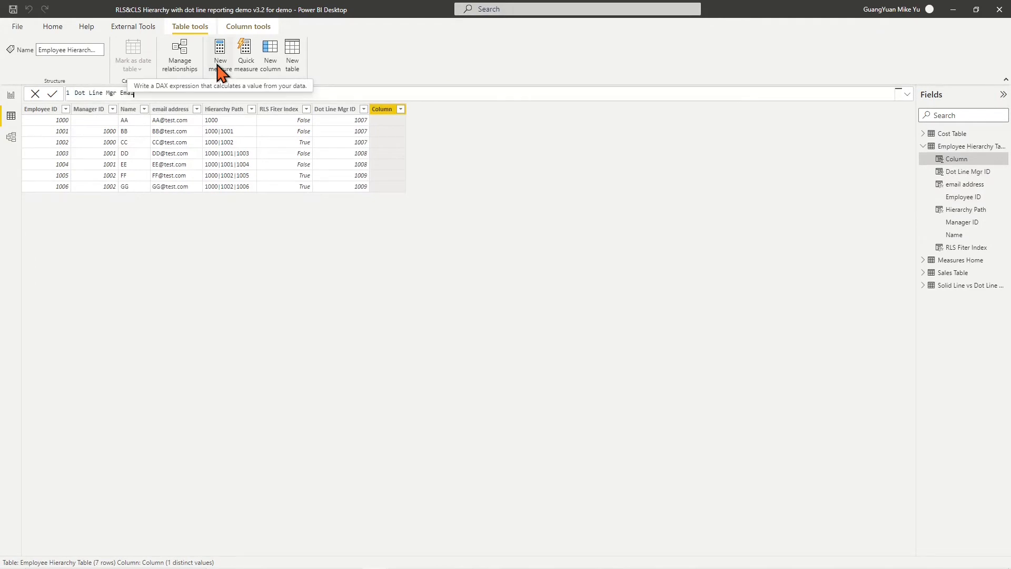
type("l Address=LOOKUPVALUE(")
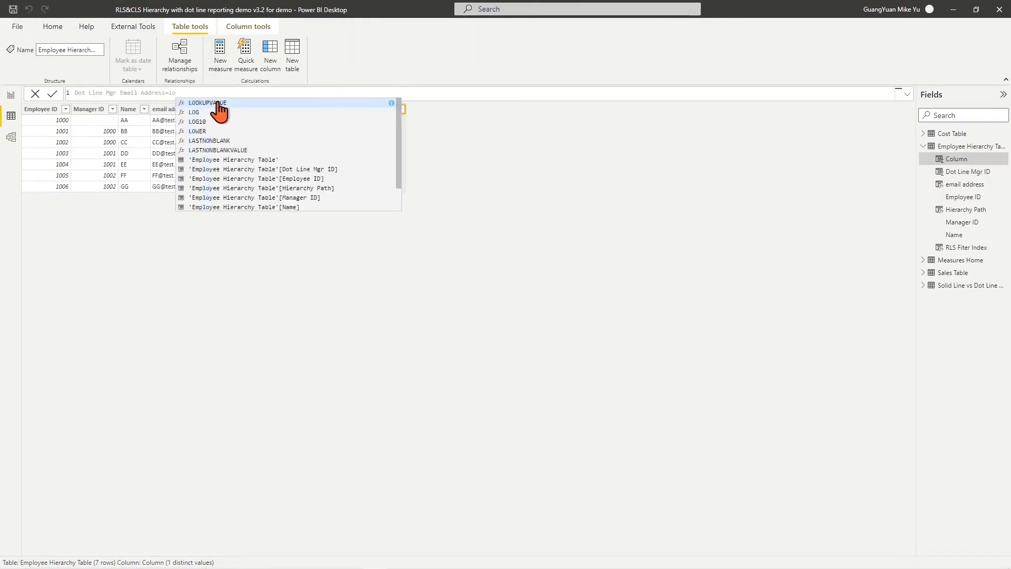
type("'Solid Line vs Dot Line Mapping Table'[Dot Line Mgr email address],")
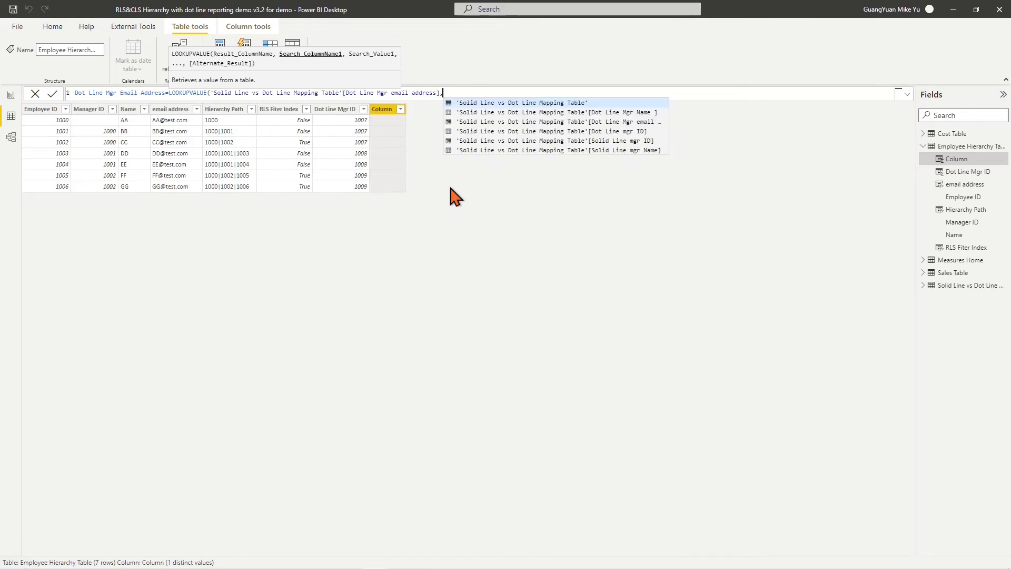
left_click(637, 132)
type(",[")
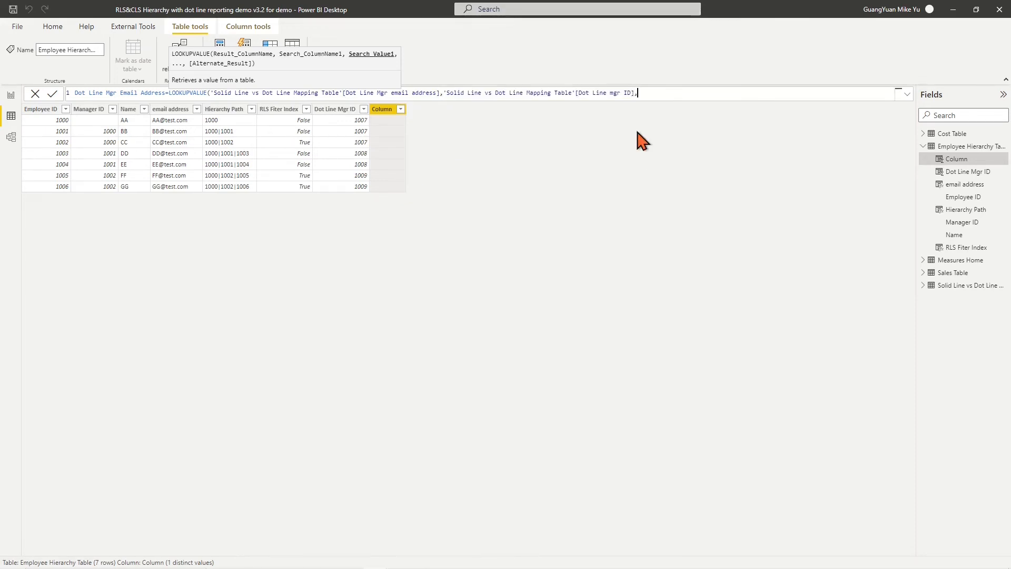
left_click(700, 113)
type(")")
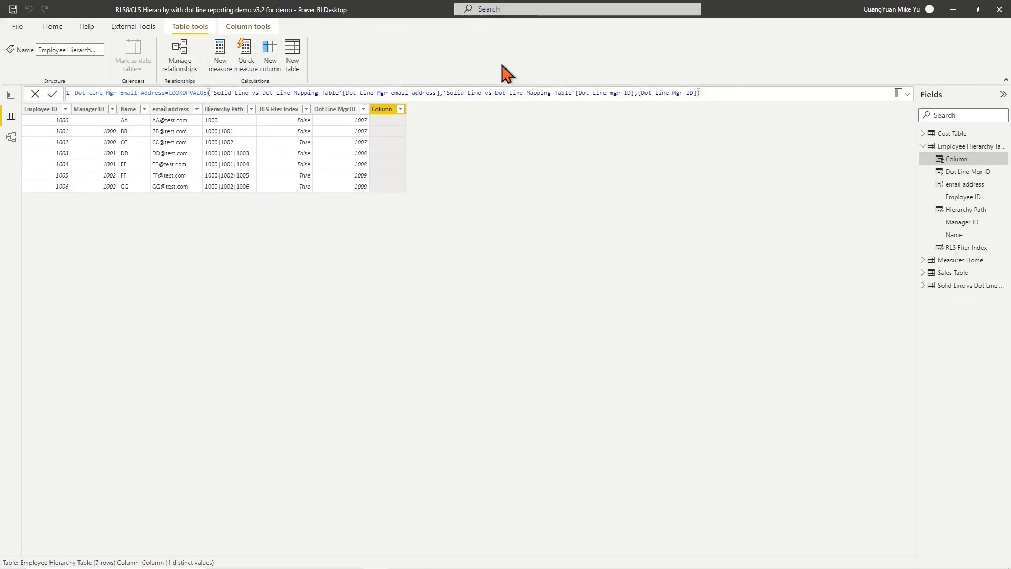
left_click(52, 94)
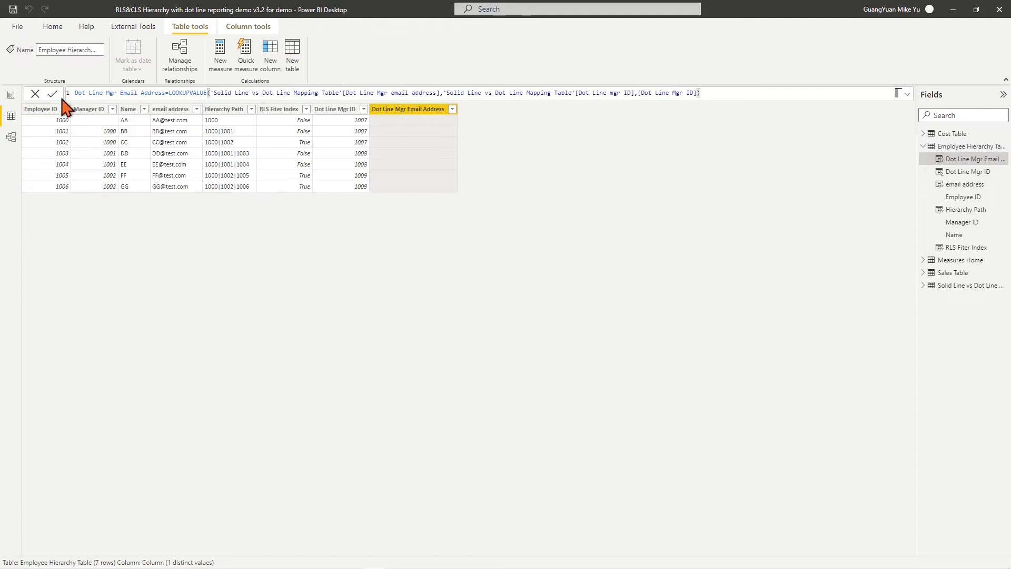
left_click(484, 157)
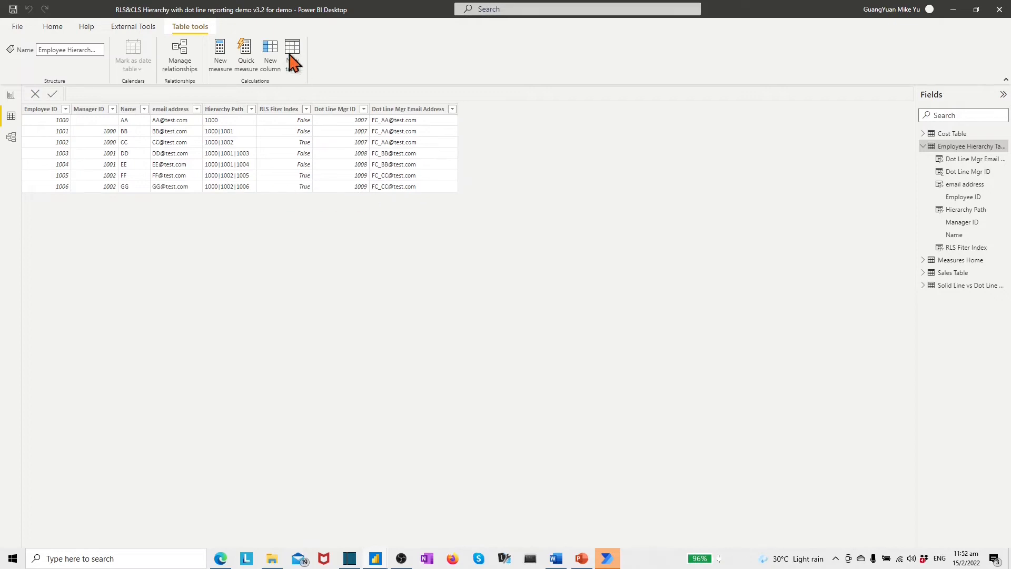
Step: Start a Dot Line Hierarchy Path column with a LOOKUPVALUE returning the mapping table's Dot Line mgr ID and searching its Solid Line mgr ID
left_click(268, 47)
type("Dot Line Hierarchy Path")
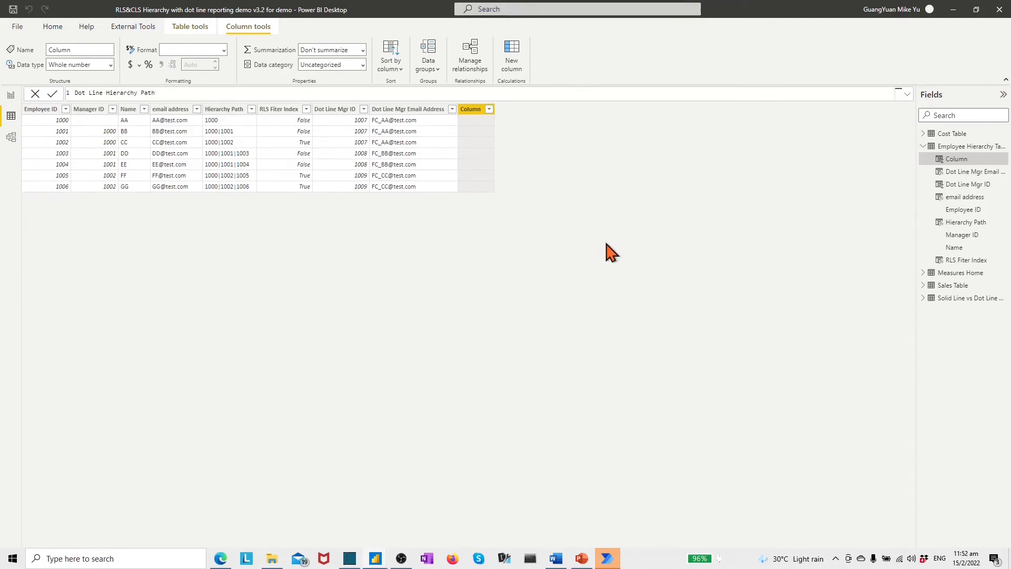
type("LOOKUPVALUE(")
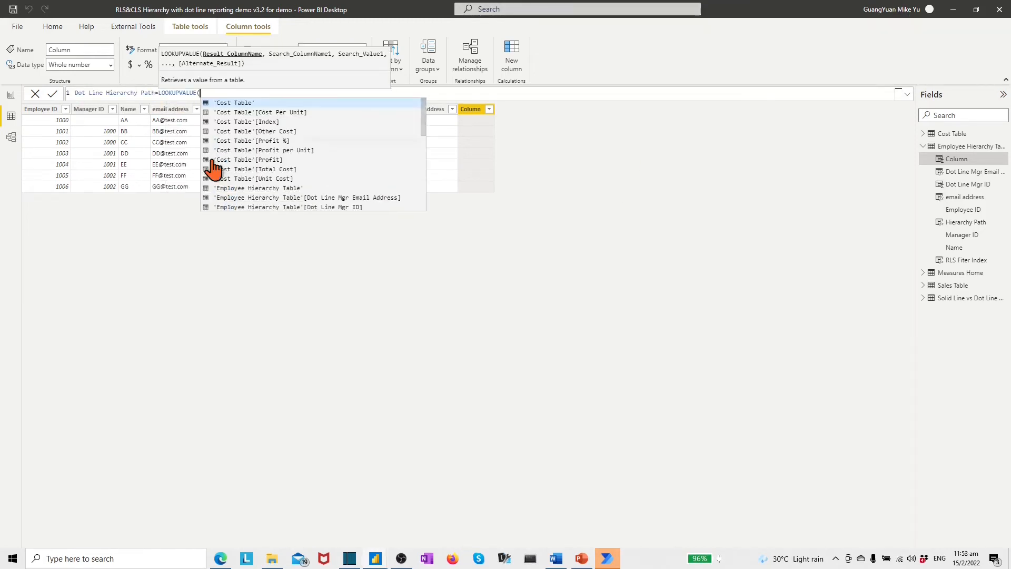
scroll(312, 169, "down", 10)
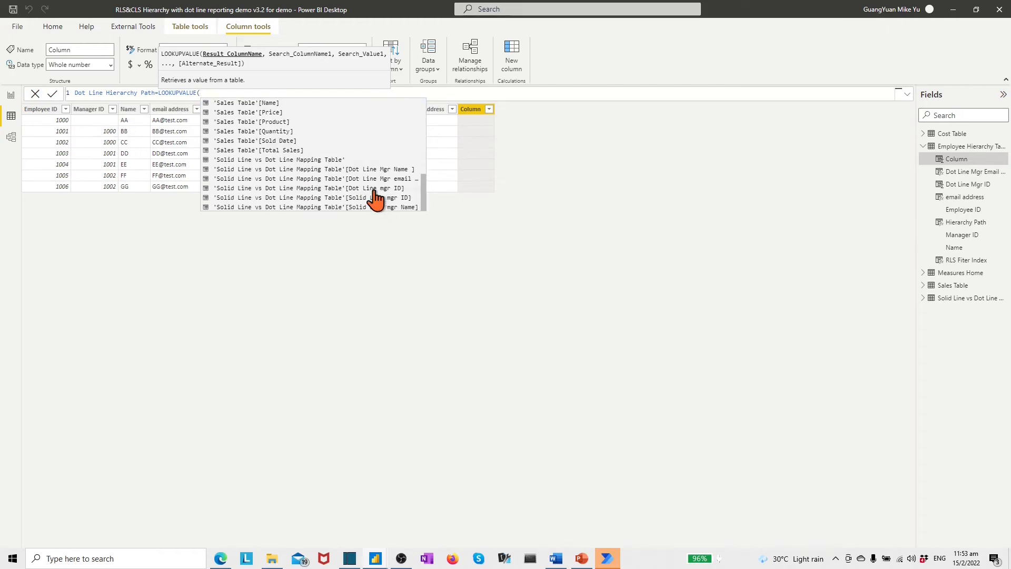
double_click(373, 198)
type(",")
double_click(550, 153)
Step: Use VALUE(MID([Hierarchy Path],1,4)) as the lookup's search value and commit the Dot Line Hierarchy Path column
type(",VA")
double_click(648, 104)
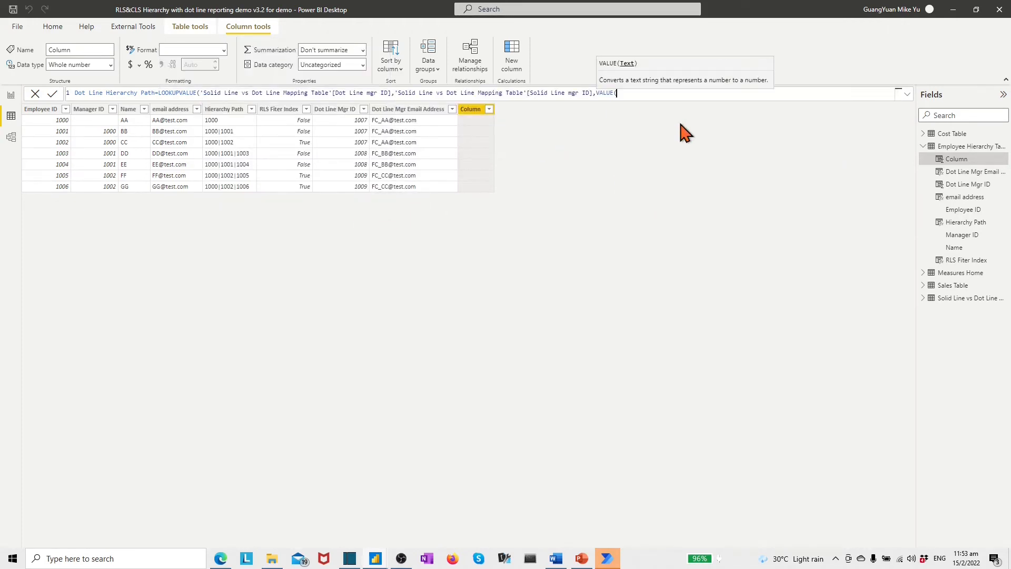
type("MID(")
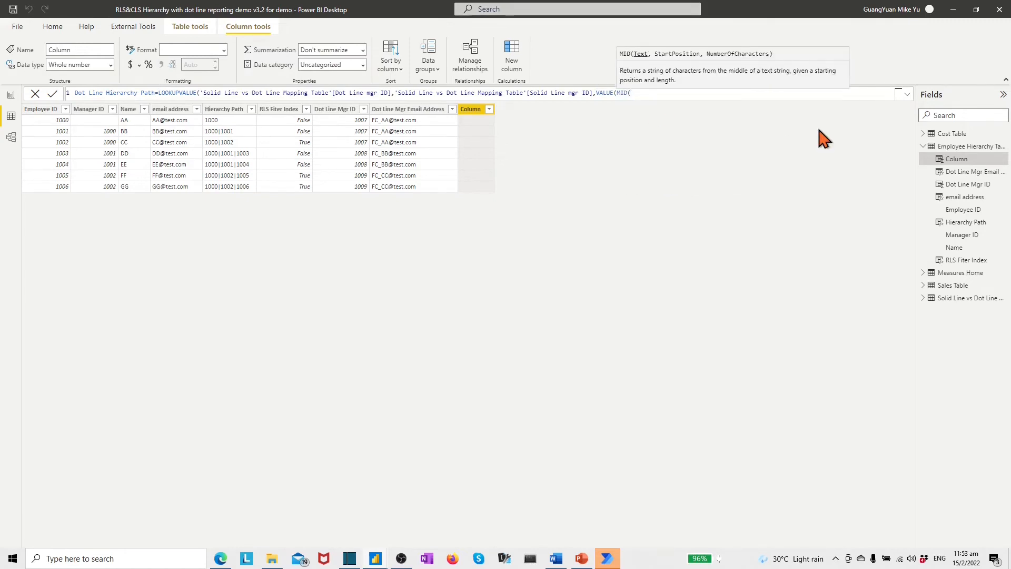
type("[")
double_click(679, 164)
type(",1,4))")
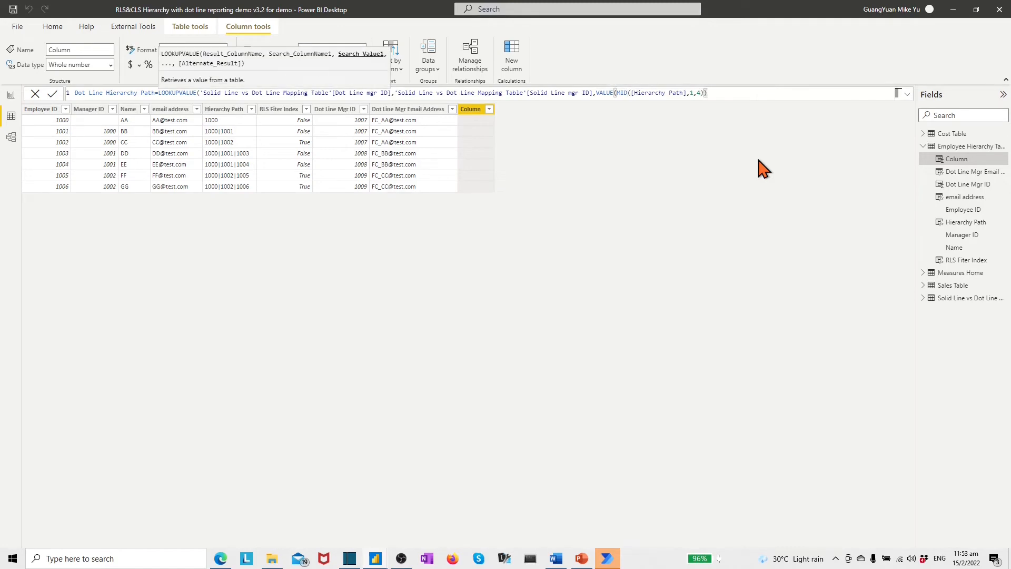
left_click(53, 93)
Step: Wrap the MID in an IF inside VALUE that returns BLANK() when the MID is blank, otherwise MID([Hierarchy Path],1,4)
left_click_drag(624, 92, 710, 93)
key("ctrl+c")
key("Left")
type("if(")
key("End")
key("Left")
key("Left")
type("=bla")
key("Tab")
type("),Bla")
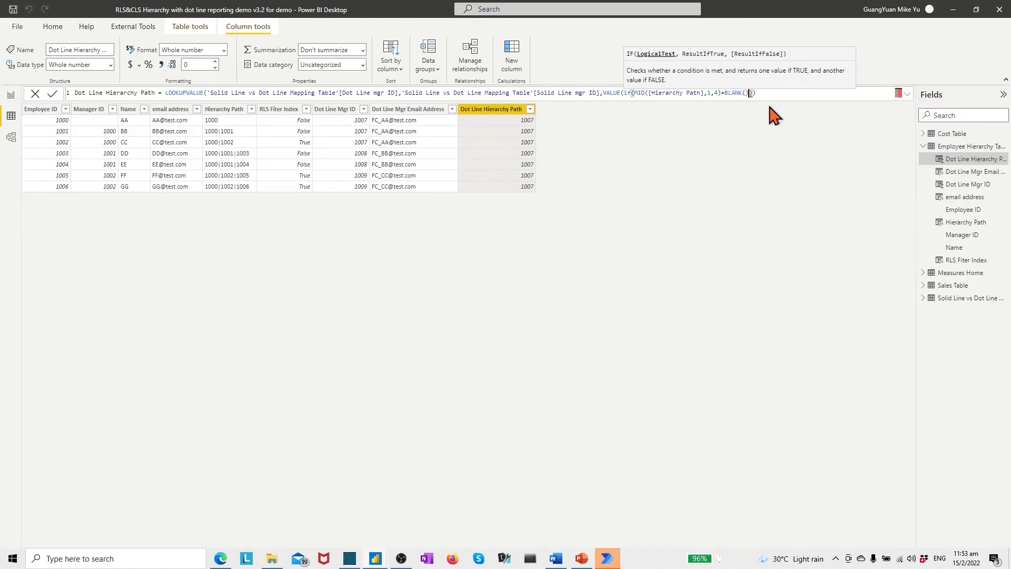
left_click(777, 104)
type("),")
key("ctrl+v")
left_click(52, 95)
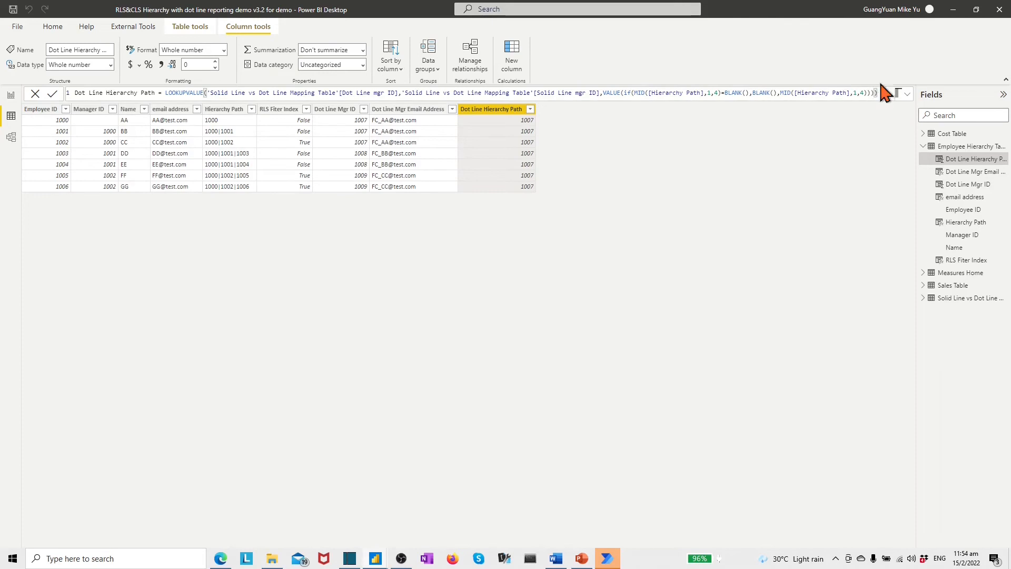
Step: Expand the formula, put the LOOKUPVALUE on its own line and append &"|"& after it
left_click(907, 94)
left_click(166, 94)
key("shift+Return")
left_click(830, 100)
type("&\"|\"&")
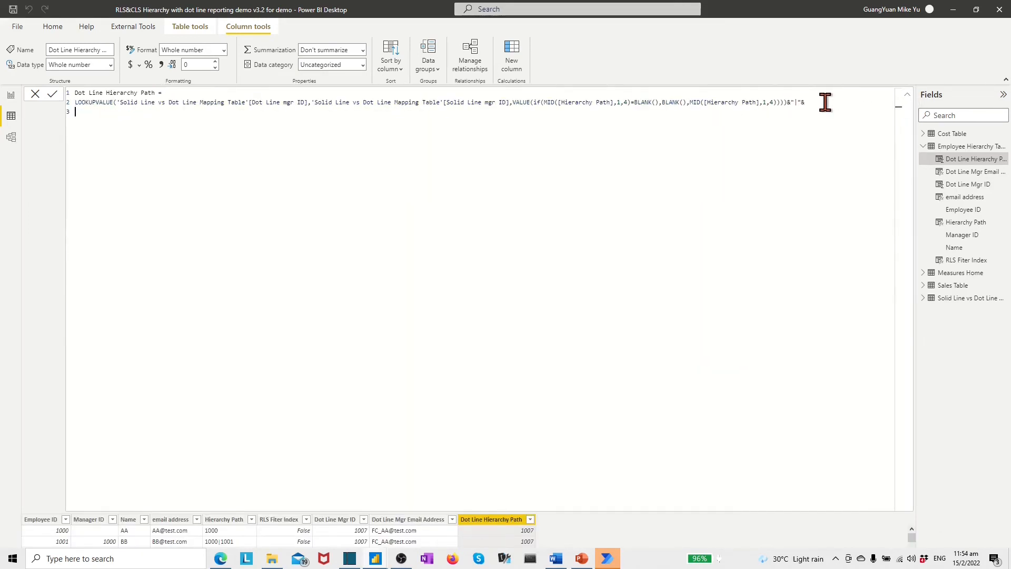
Step: Add a copy of the LOOKUPVALUE on the following line with both MID start positions set to 6, ending with &"|"&
left_click_drag(76, 103, 788, 103)
key("ctrl+c")
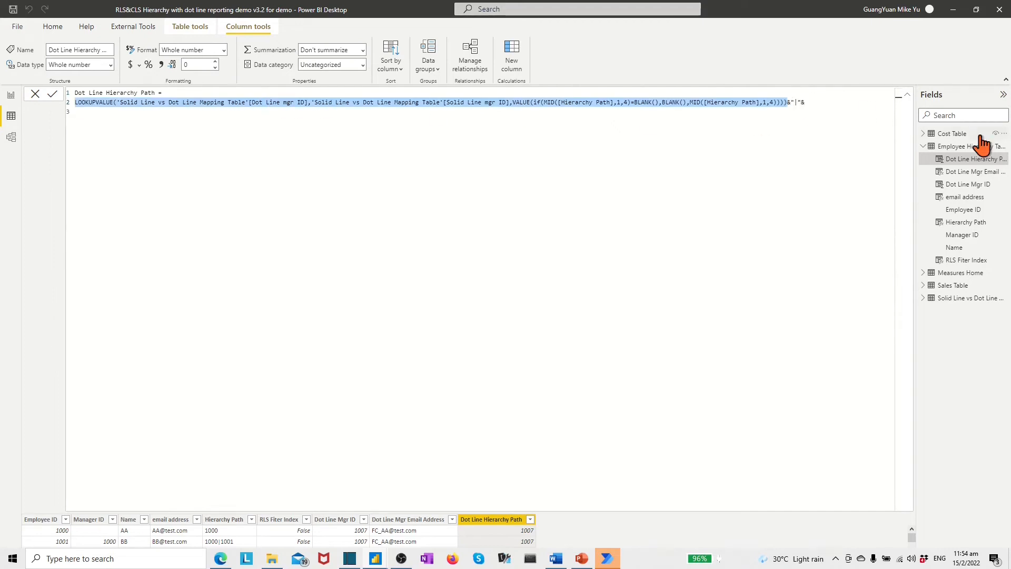
left_click(96, 111)
key("ctrl+v")
left_click(622, 114)
key("BackSpace")
type("6")
left_click(767, 111)
key("BackSpace")
type("6,4)))&\"|\"&")
Step: Add a third LOOKUPVALUE copy on a new line with both MID start positions set to 11, and commit the formula
key("shift+Return")
key("ctrl+v")
left_click(620, 123)
type("1")
left_click(771, 122)
type("1")
left_click(53, 95)
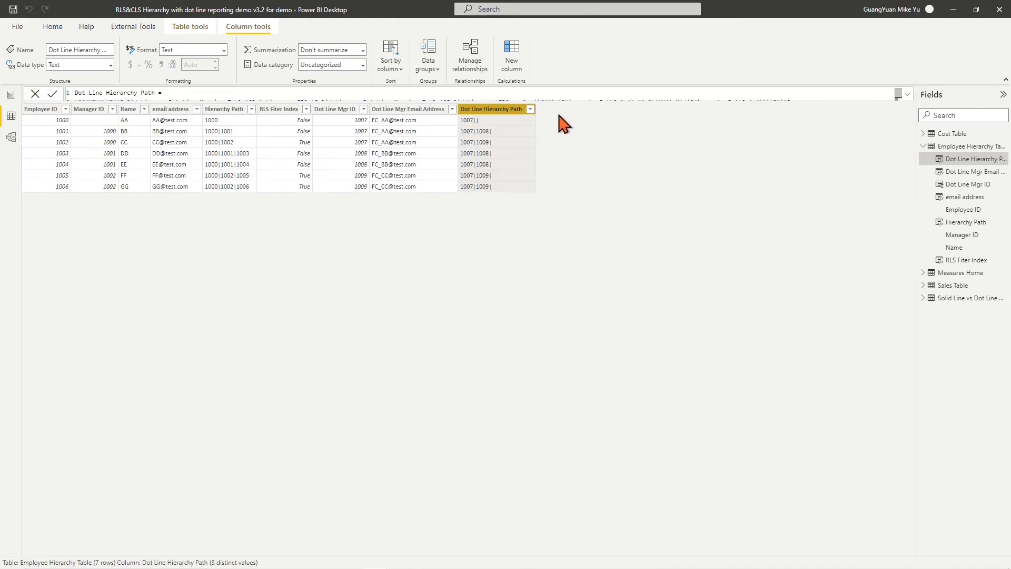
Step: Add a Dot Line RLS filter Index column using LOOKUPVALUE to return Dot Line Mgr ID where Dot Line Mgr Email Address equals manager BB's test email
left_click(511, 63)
type("D")
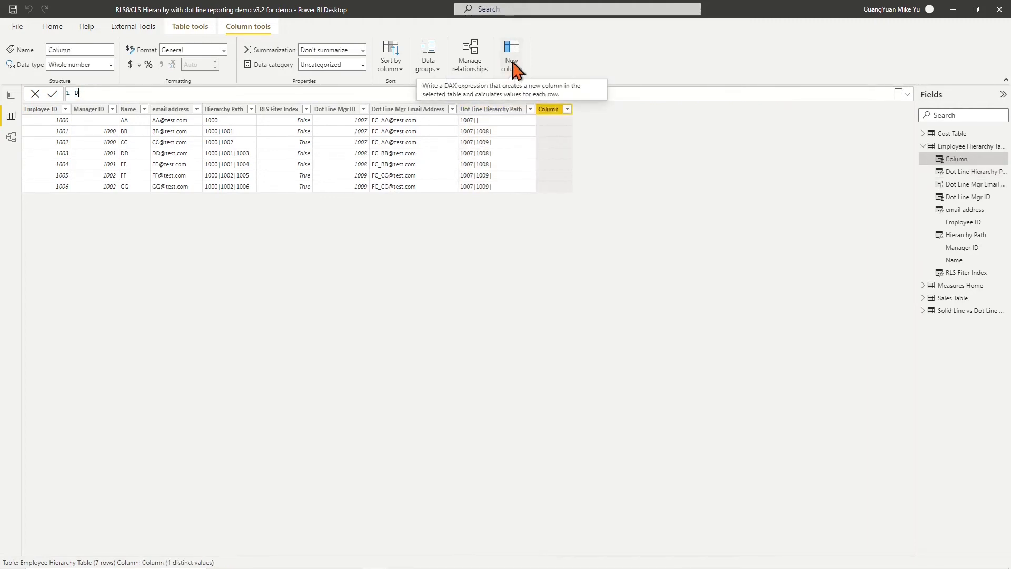
type("ot Line RLS filter Index=lo")
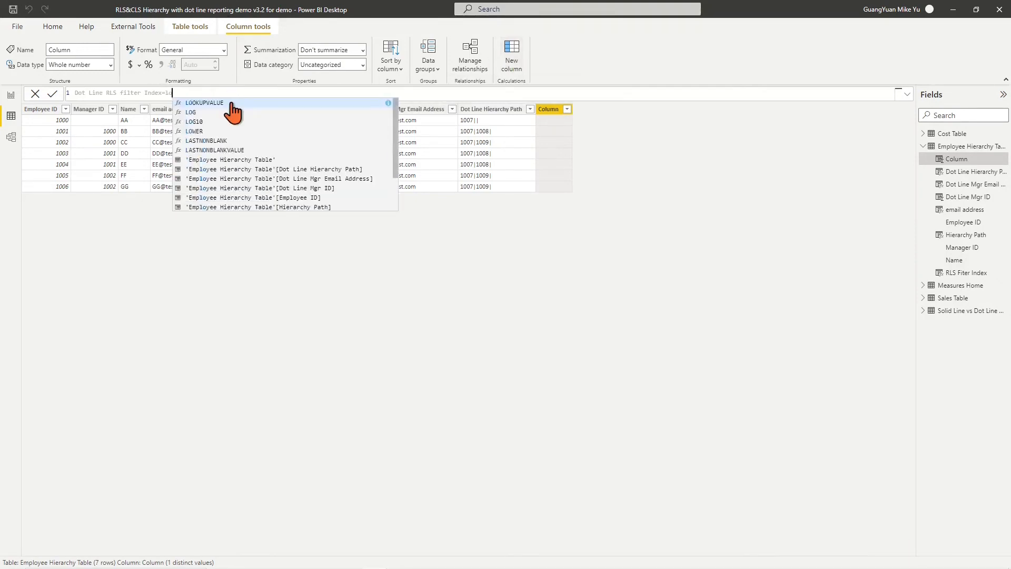
left_click(231, 104)
scroll(344, 191, "down", 2)
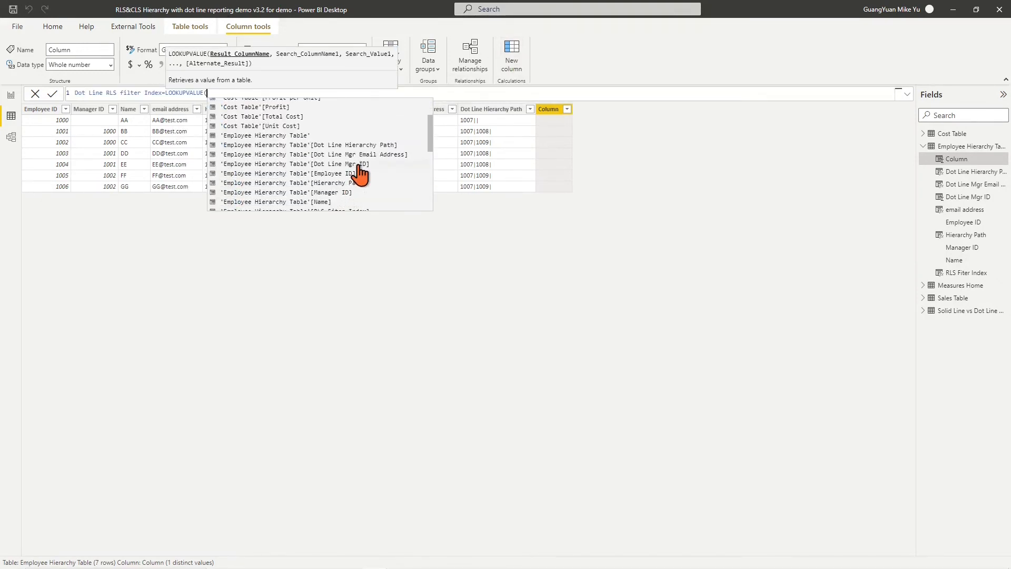
left_click(360, 166)
type(",")
left_click(528, 125)
type(",\"FF.")
type("FC")
type("_BB@test.com\")")
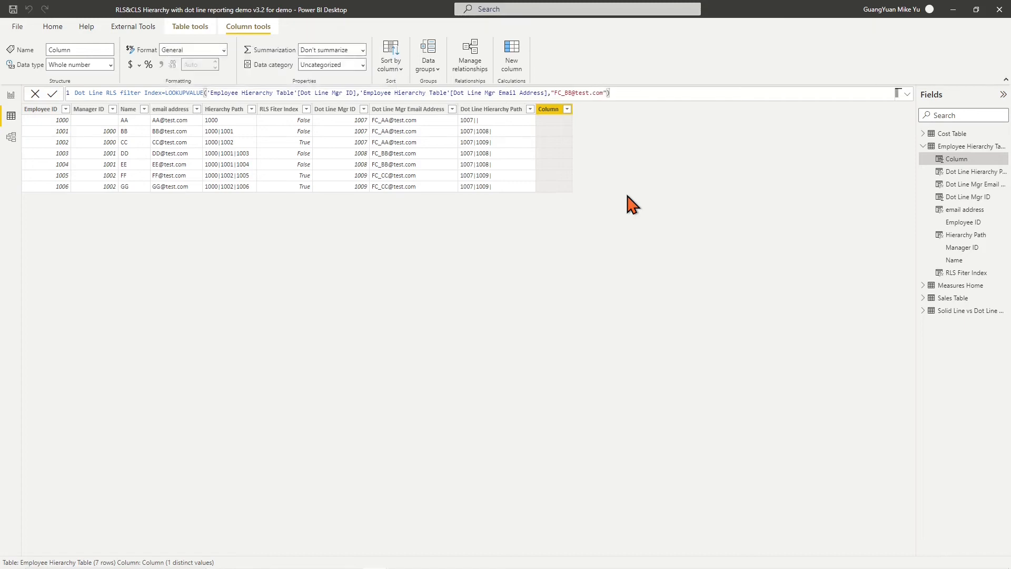
left_click(52, 94)
Step: Wrap the Dot Line RLS filter Index lookup in PATHCONTAINS, with Dot Line Hierarchy Path as the path and the lookup as the item
left_click(174, 91)
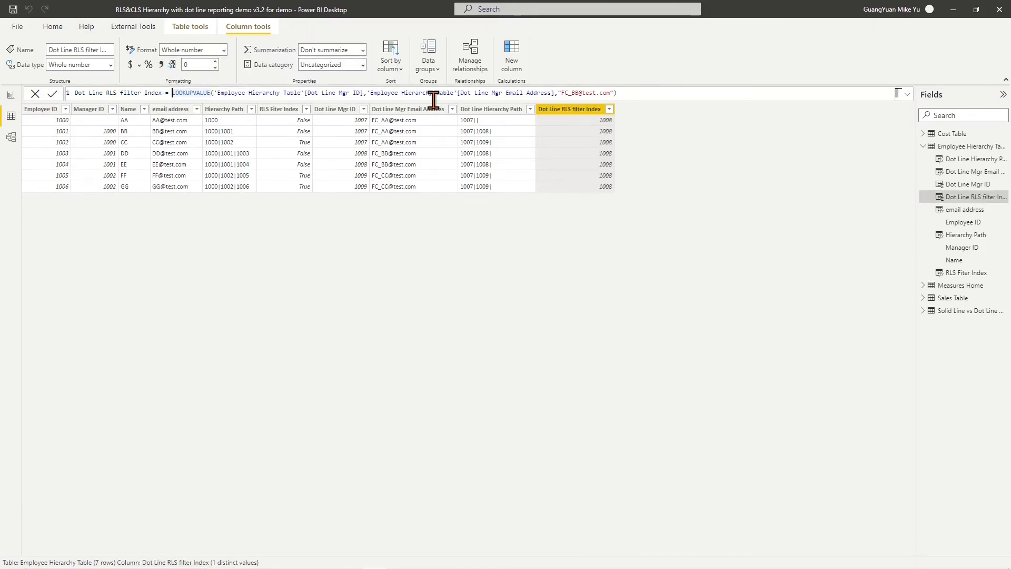
key("Left")
type("PATHCONTAINS(")
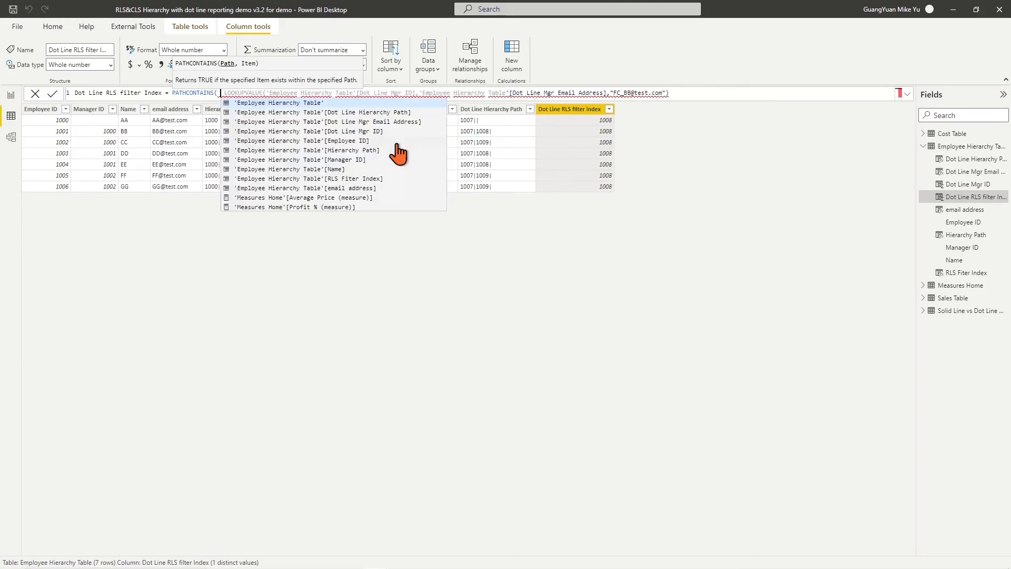
left_click(380, 112)
type(",")
key("Delete")
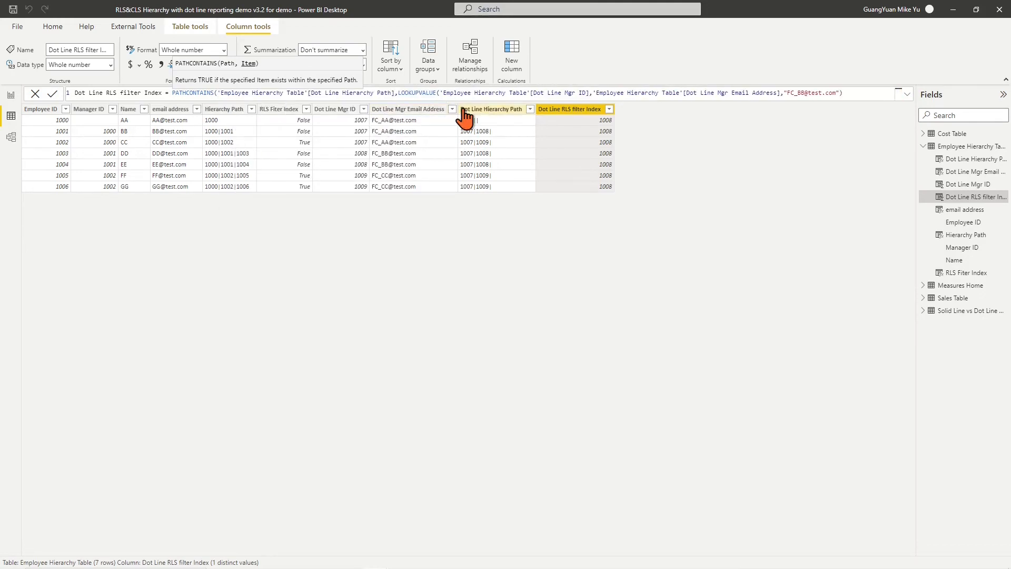
left_click(848, 93)
type(")")
left_click(52, 94)
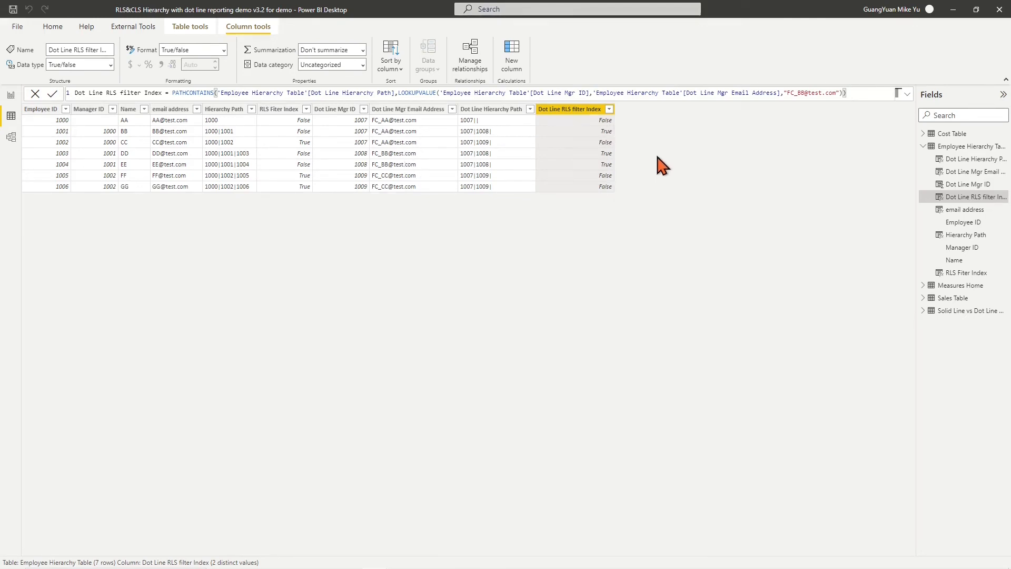
Step: Copy the PATHCONTAINS expression from the Dot Line RLS filter Index column's formula
left_click_drag(173, 94, 847, 96)
key("ctrl+c")
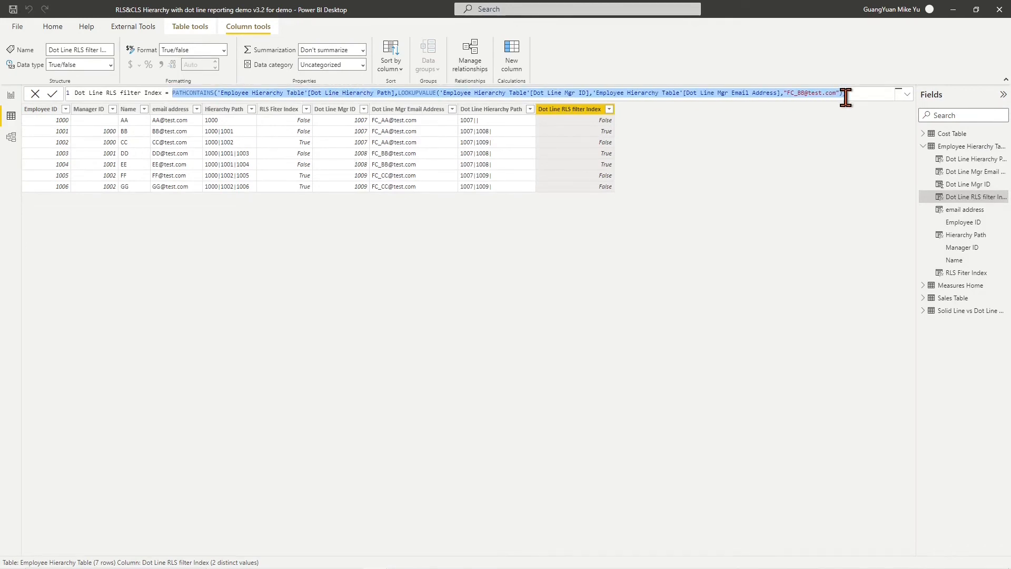
left_click(595, 345)
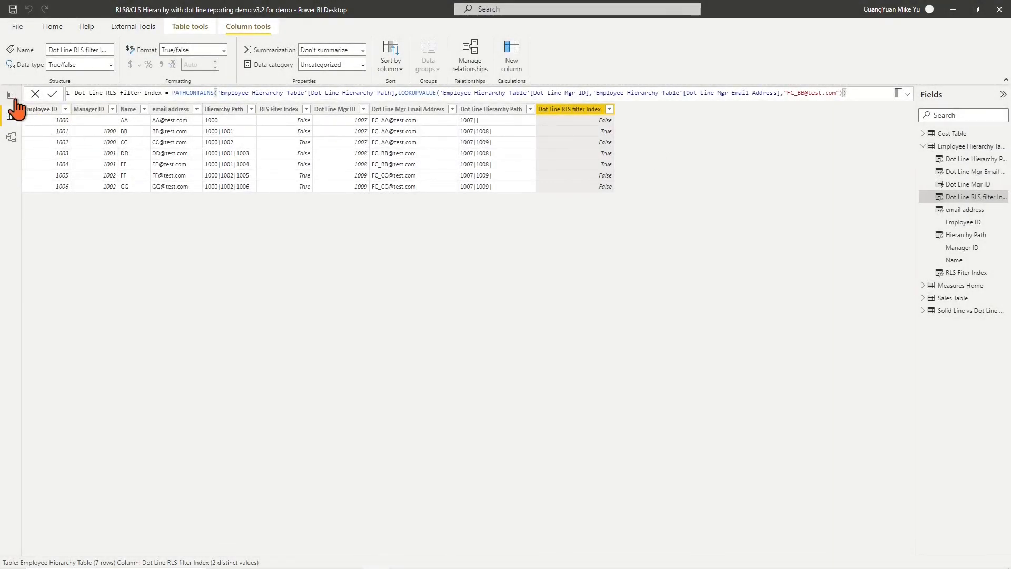
Step: In the report view, create a new security role named Dot Line Mgr Group
left_click(11, 96)
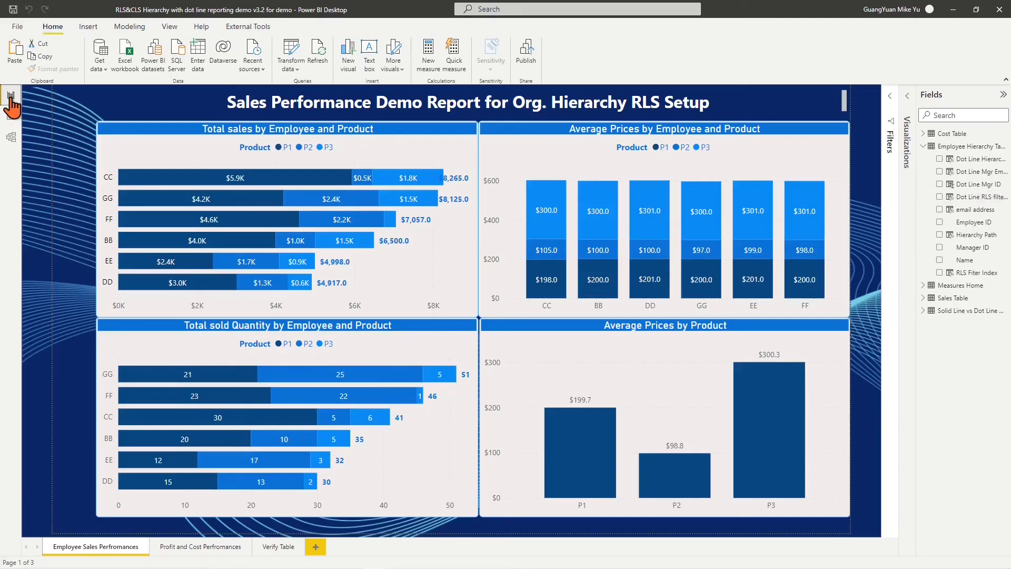
left_click(129, 26)
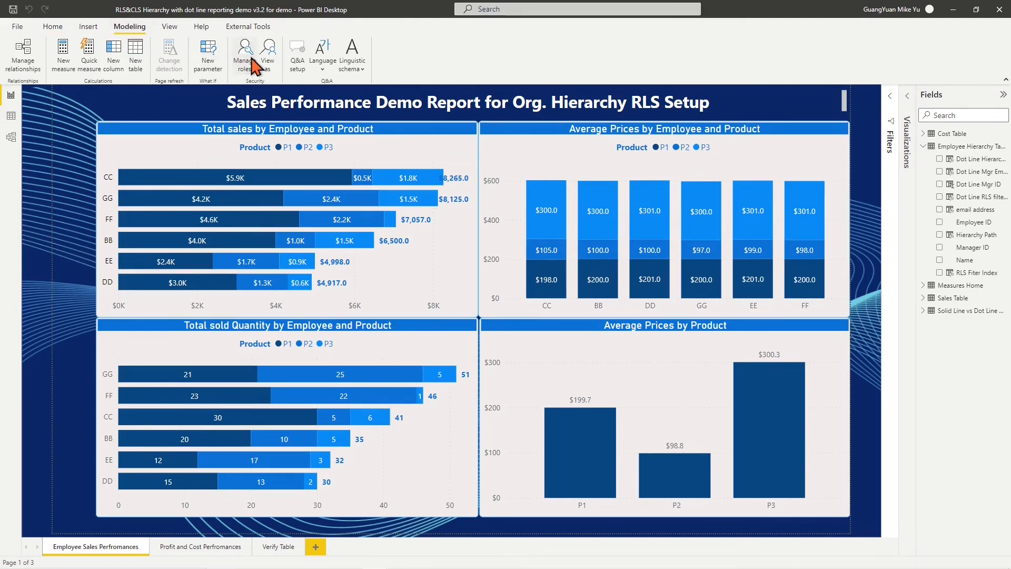
left_click(252, 65)
left_click(296, 239)
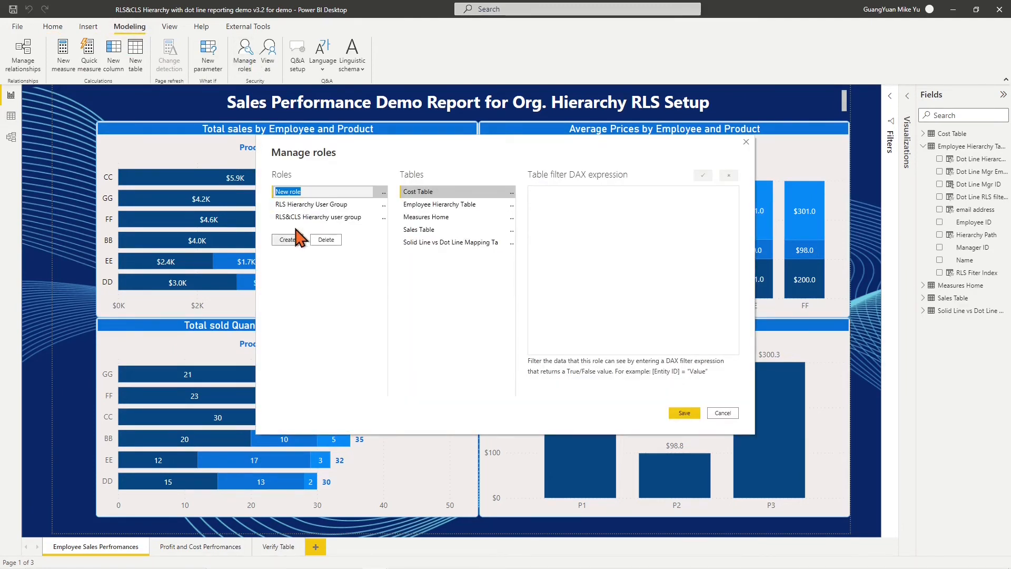
type("Dot ")
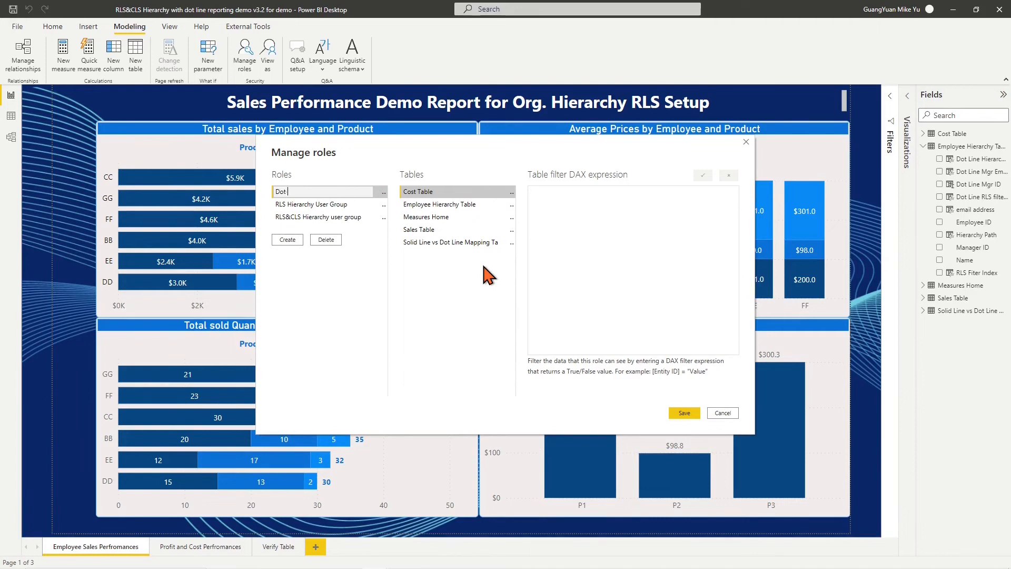
type("Line Mgr Group")
Step: Filter the role's Employee Hierarchy Table with the copied PATHCONTAINS expression, replacing the test email with userprincipalname(), and save the roles
left_click(462, 205)
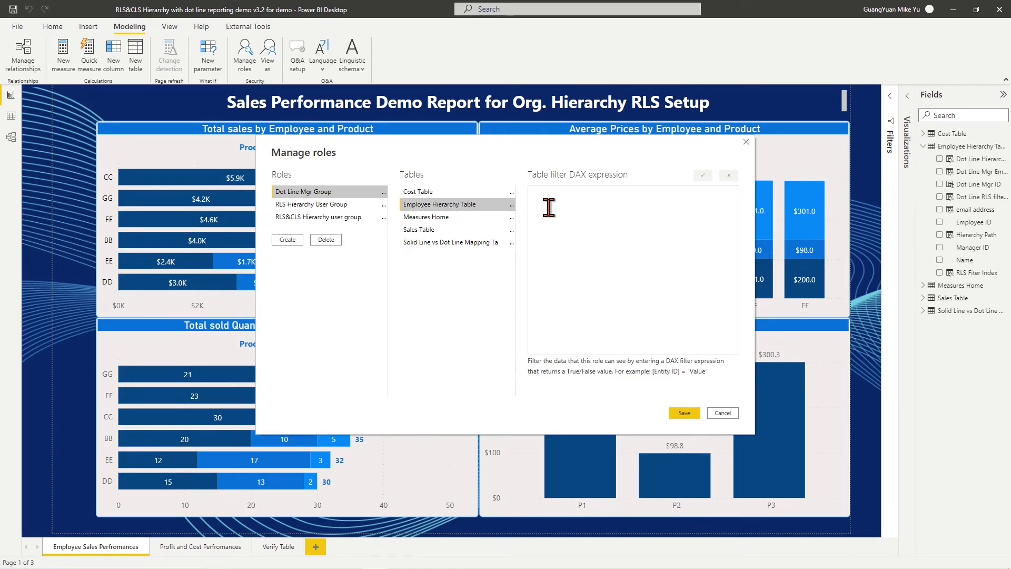
key("ctrl+v")
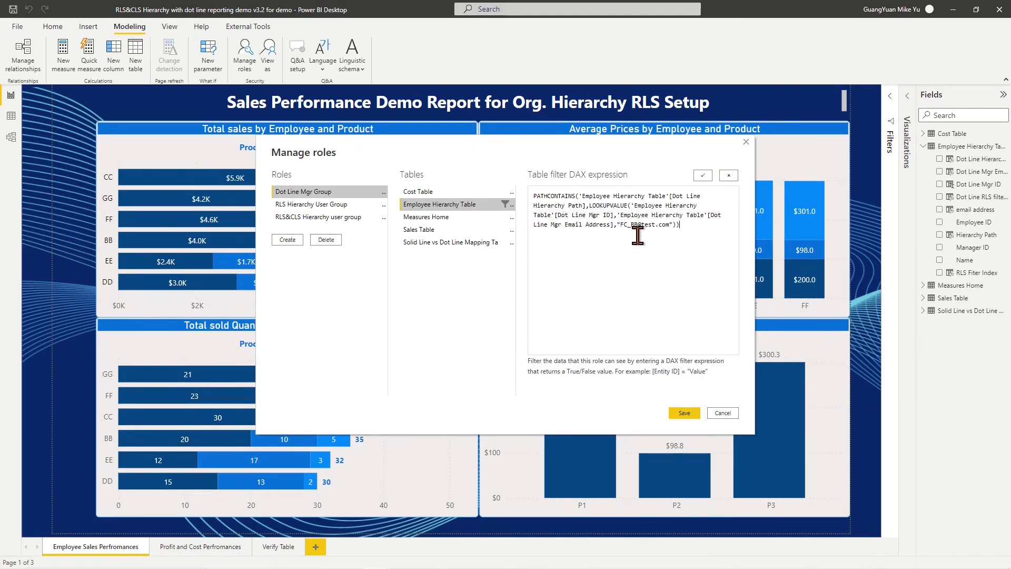
left_click(672, 225)
key("BackSpace")
key("BackSpace")
key("BackSpace")
key("BackSpace")
key("BackSpace")
key("BackSpace")
key("BackSpace")
key("BackSpace")
key("BackSpace")
key("BackSpace")
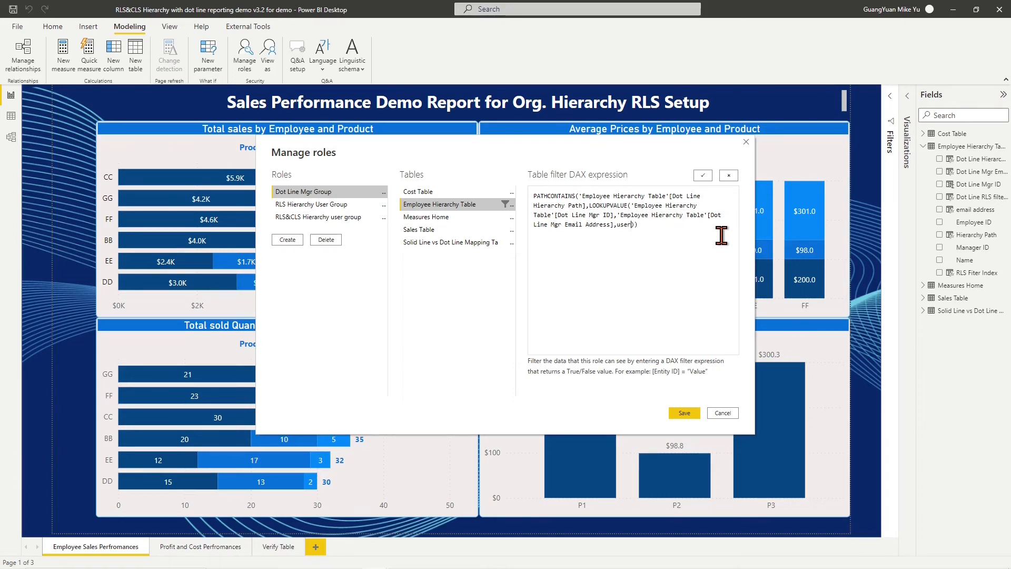
type("userprincipalname")
left_click(703, 176)
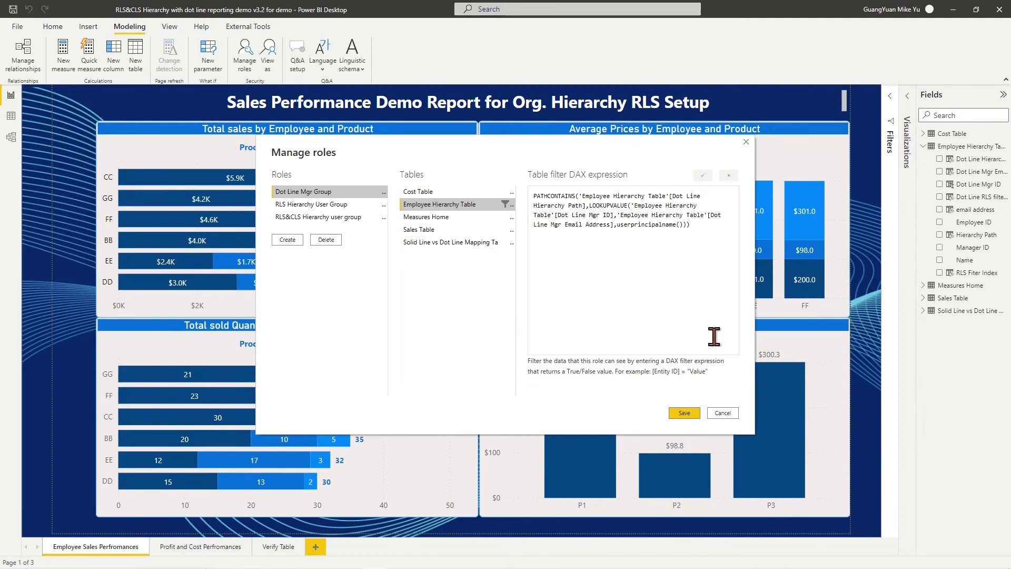
left_click(686, 415)
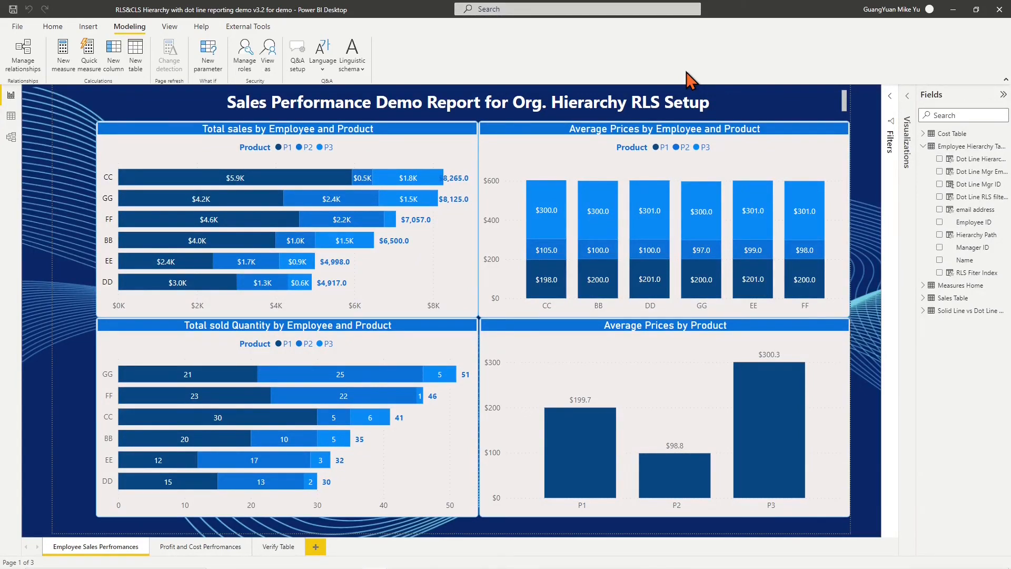
Step: Check the Verify Table page as the Dot Line Mgr Group role with manager AA's test email as other user, and stop viewing
left_click(274, 547)
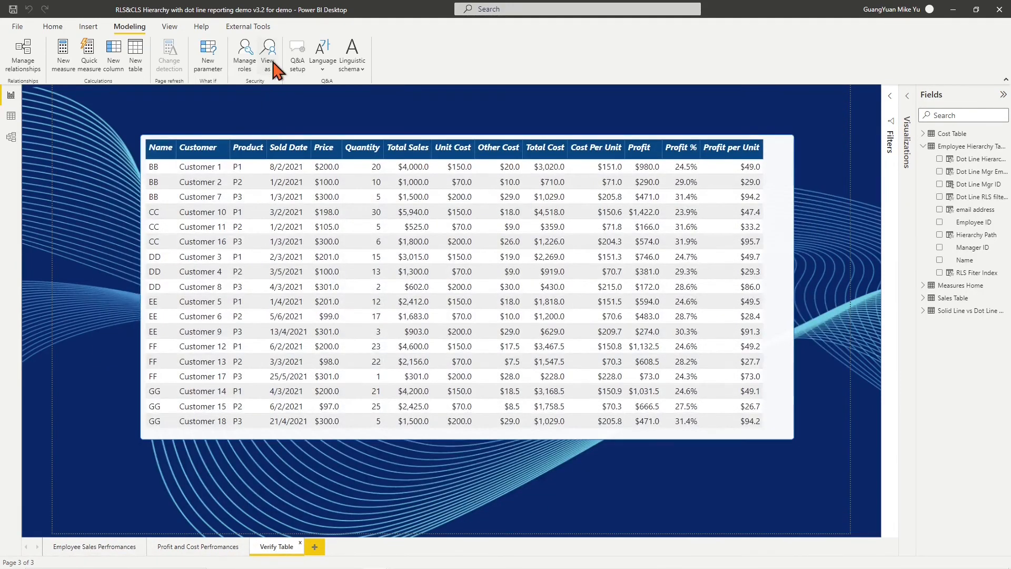
left_click(268, 58)
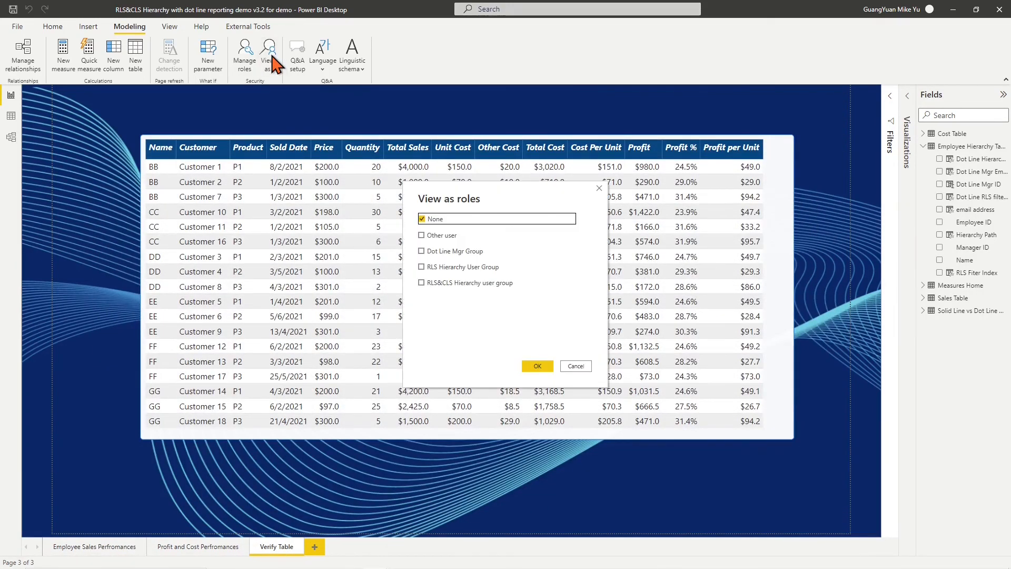
left_click(421, 234)
left_click(483, 236)
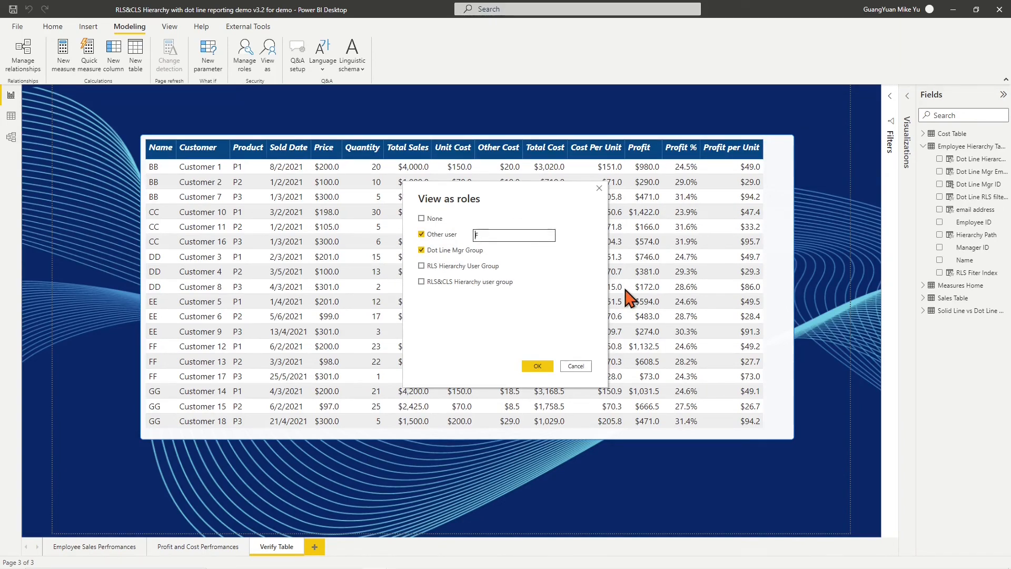
type("FC_AA@test.com")
left_click(536, 367)
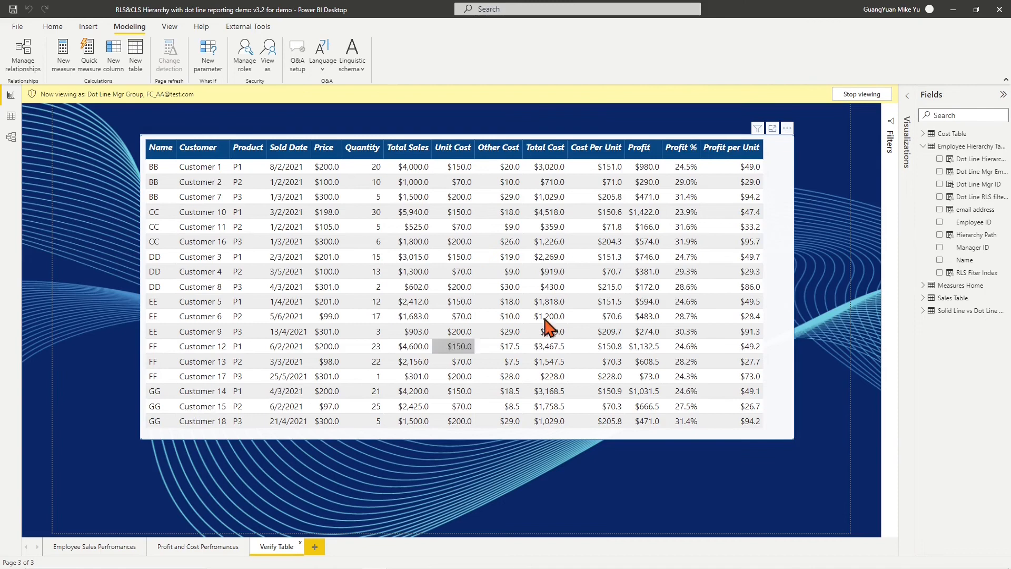
left_click(851, 97)
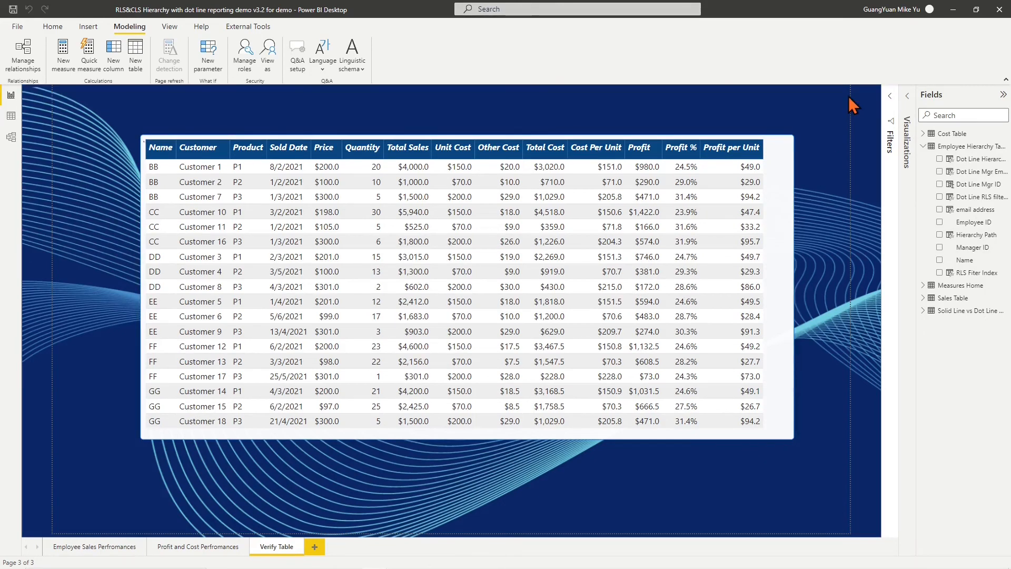
Step: View the report as the Dot Line Mgr Group role with dot-line manager FC_BB's test email as other user
left_click(268, 59)
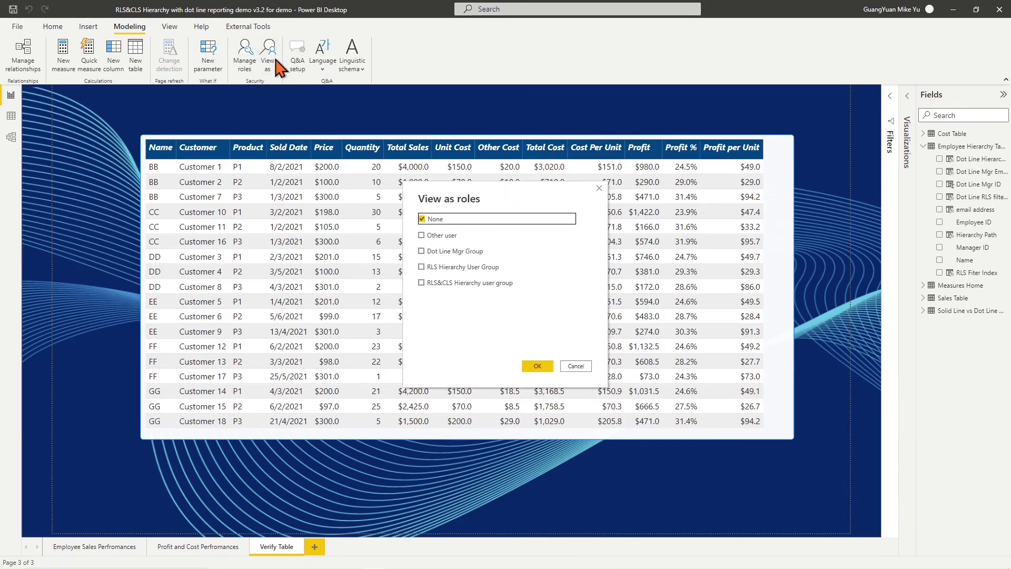
left_click(420, 235)
left_click(422, 250)
left_click(492, 234)
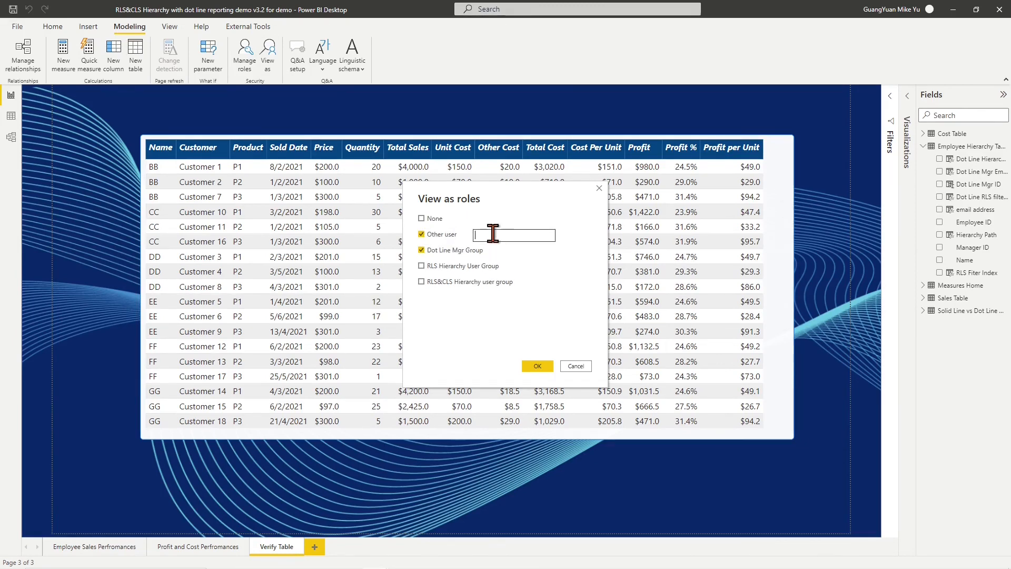
type("FC_BB@test.com")
left_click(537, 366)
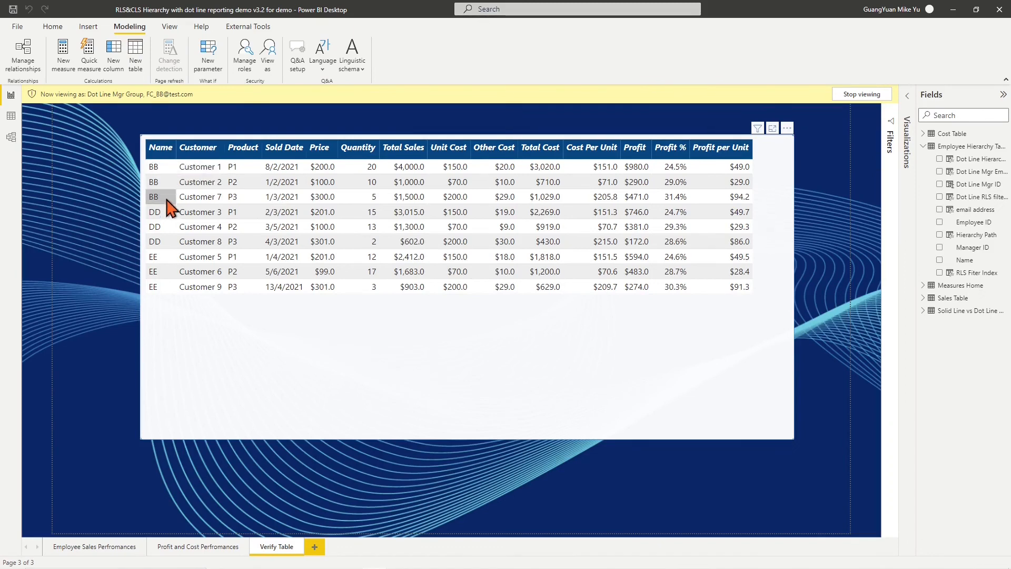
Step: Check the Employee Sales, Profit and Cost and Verify Table pages under FC_BB's restricted view, and stop viewing
left_click(131, 548)
left_click(192, 548)
left_click(274, 547)
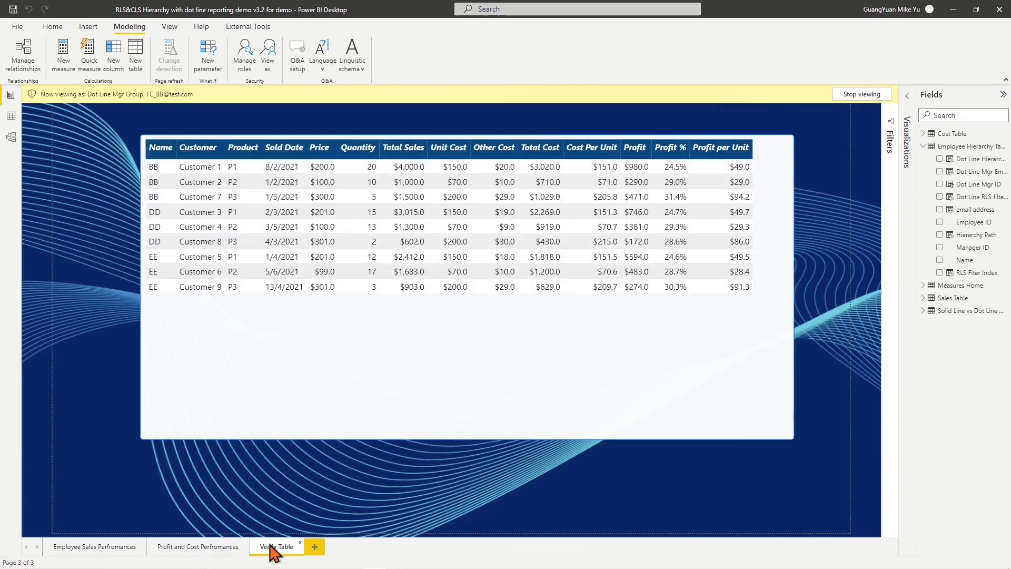
left_click(854, 96)
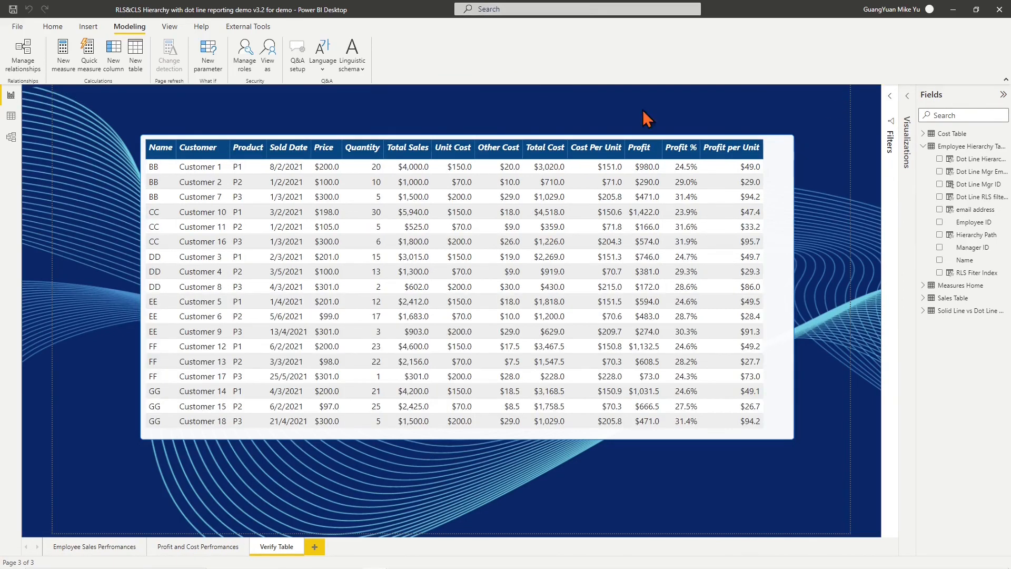
Step: View the report as the Dot Line Mgr Group role with employee BB's test email as other user
left_click(267, 55)
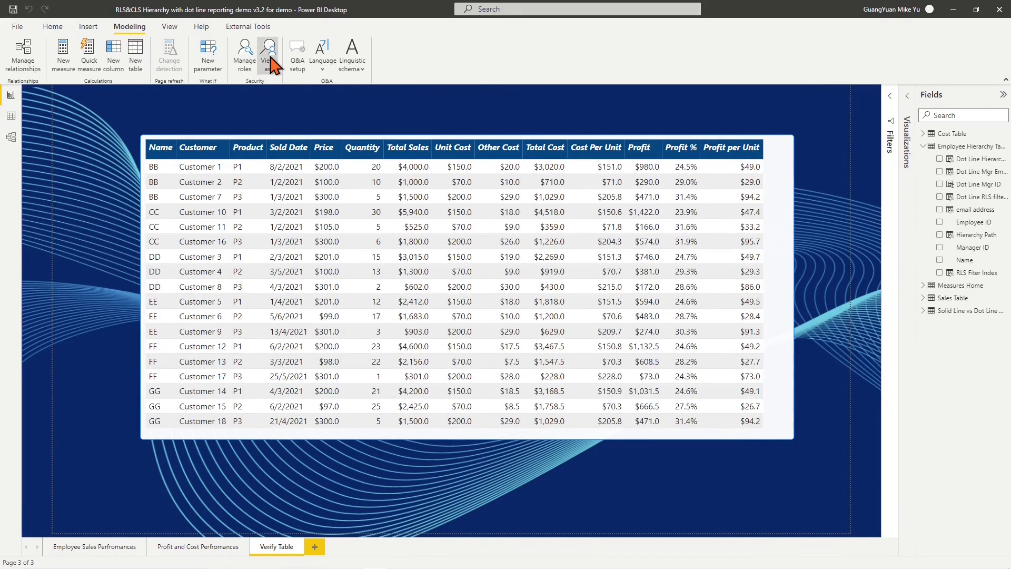
left_click(421, 251)
left_click(422, 234)
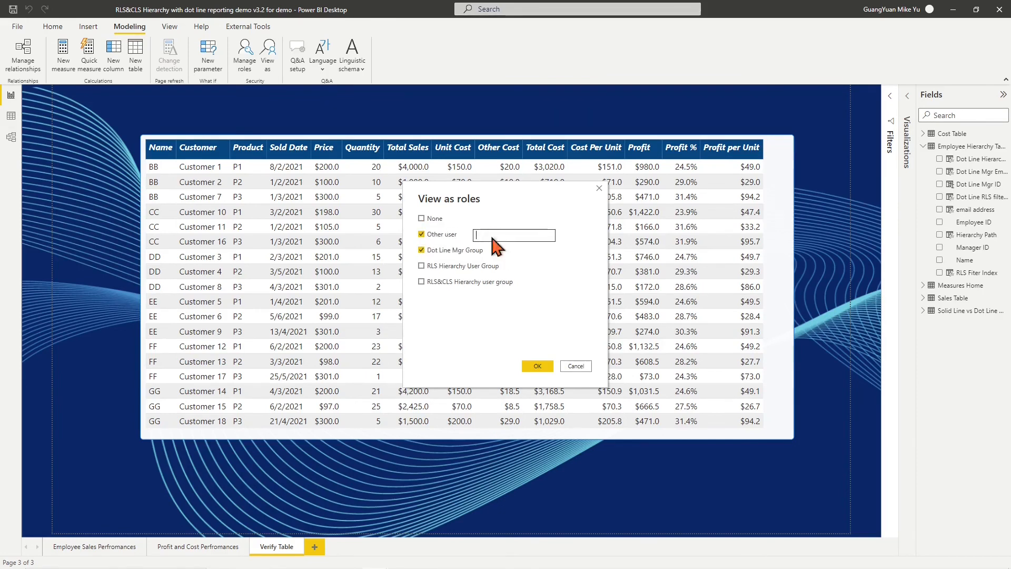
type("BB")
left_click(537, 365)
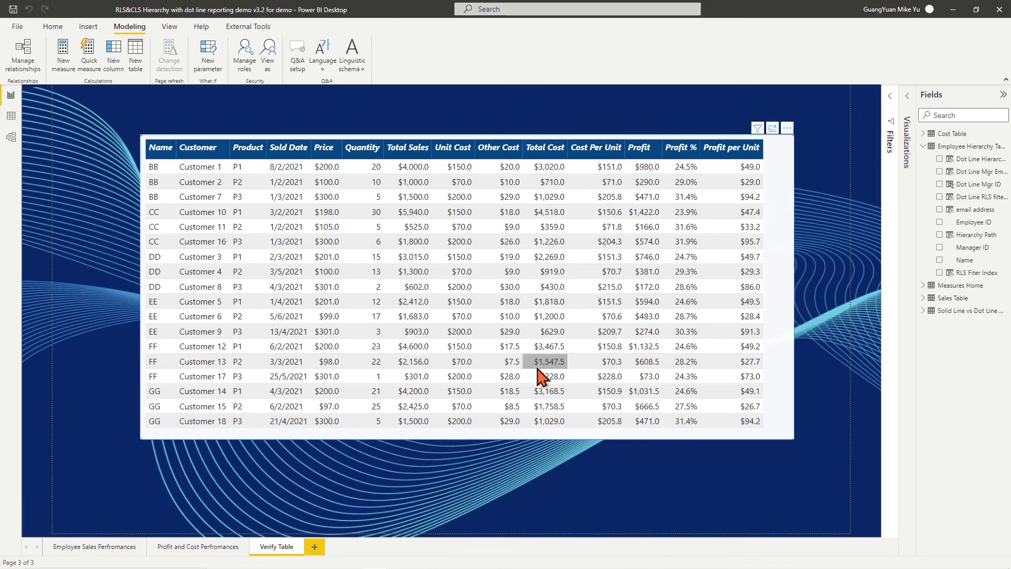
Step: Check all three report pages for the data employee BB can access, and stop viewing
left_click(124, 548)
left_click(186, 548)
left_click(274, 548)
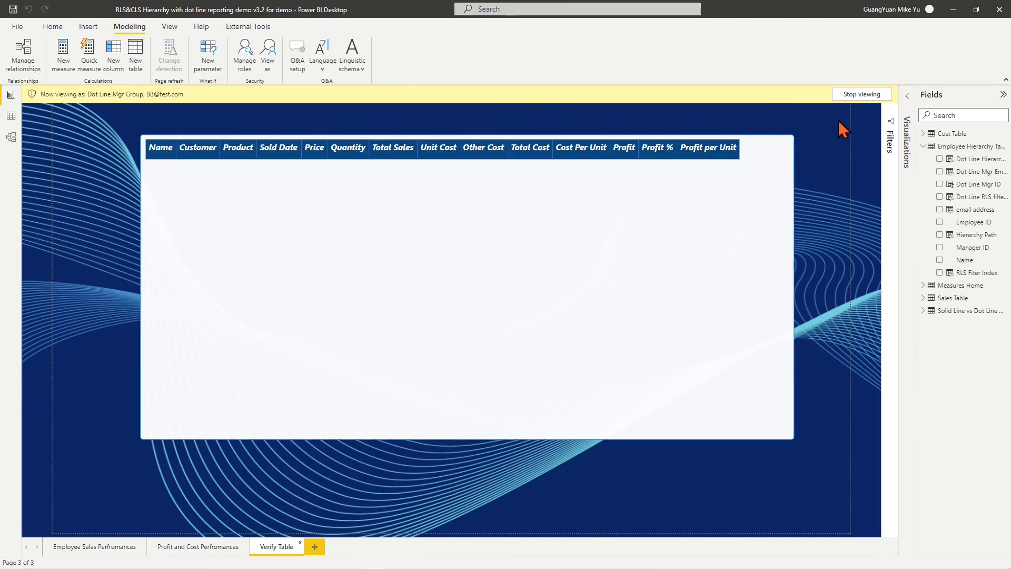
left_click(861, 95)
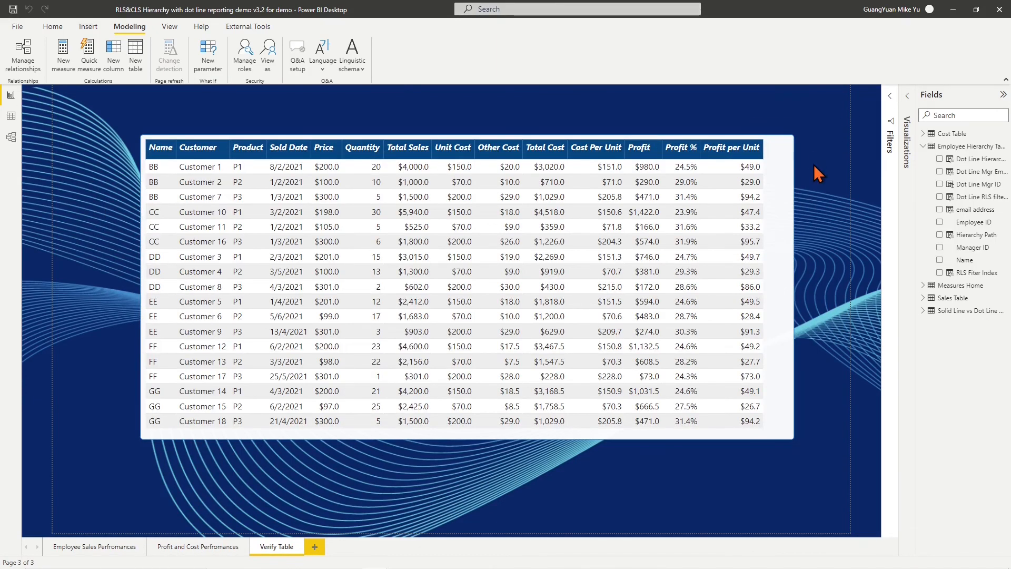
Step: Bring up the commands for publishing the report
left_click(53, 27)
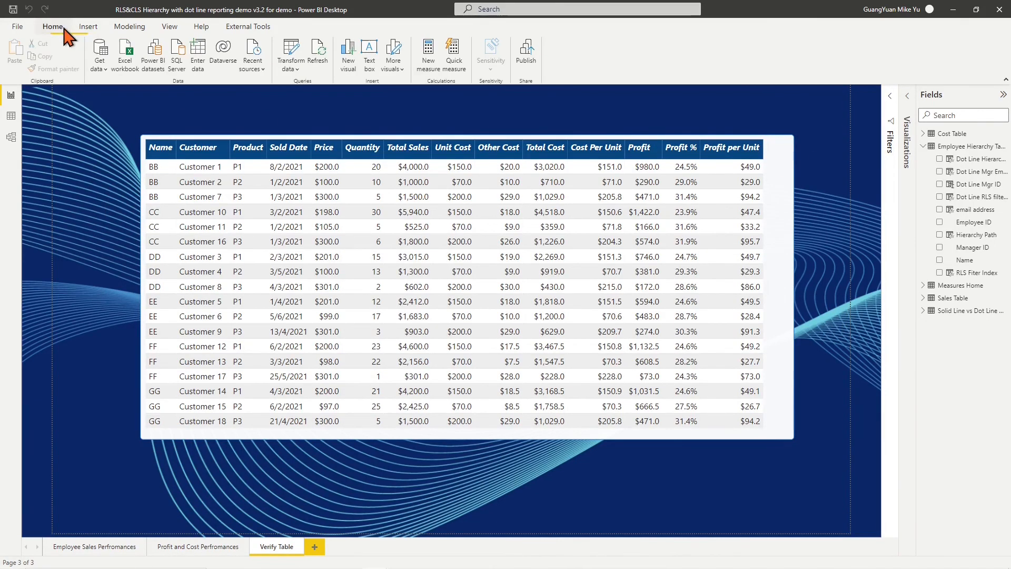